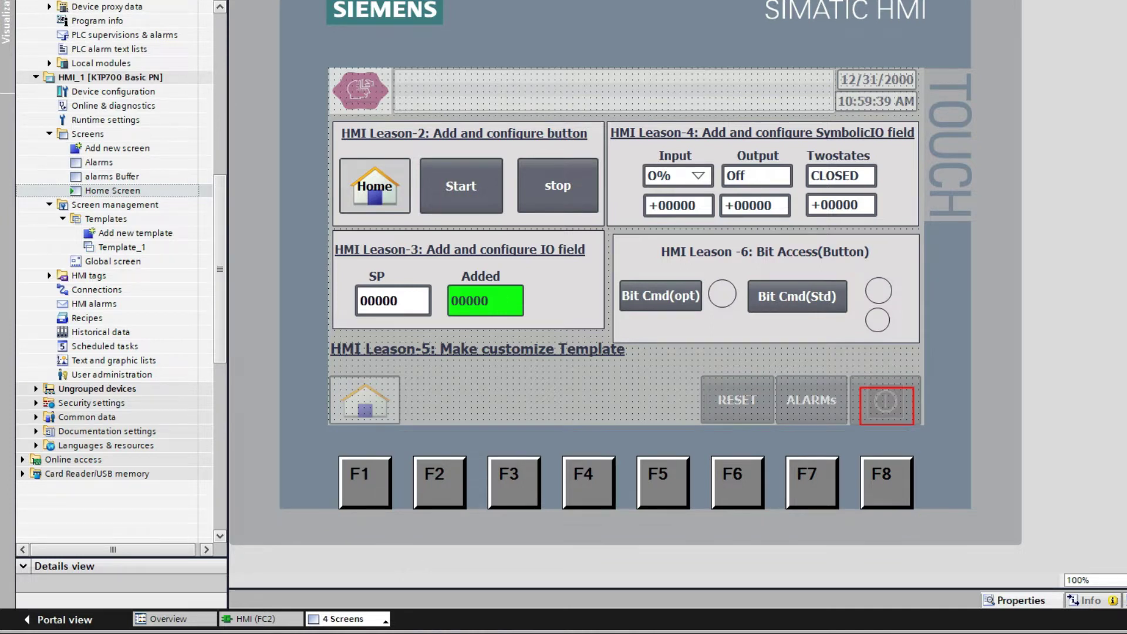
Assign the Alarms screen to function key F7 on the Home Screen.
click(1124, 25)
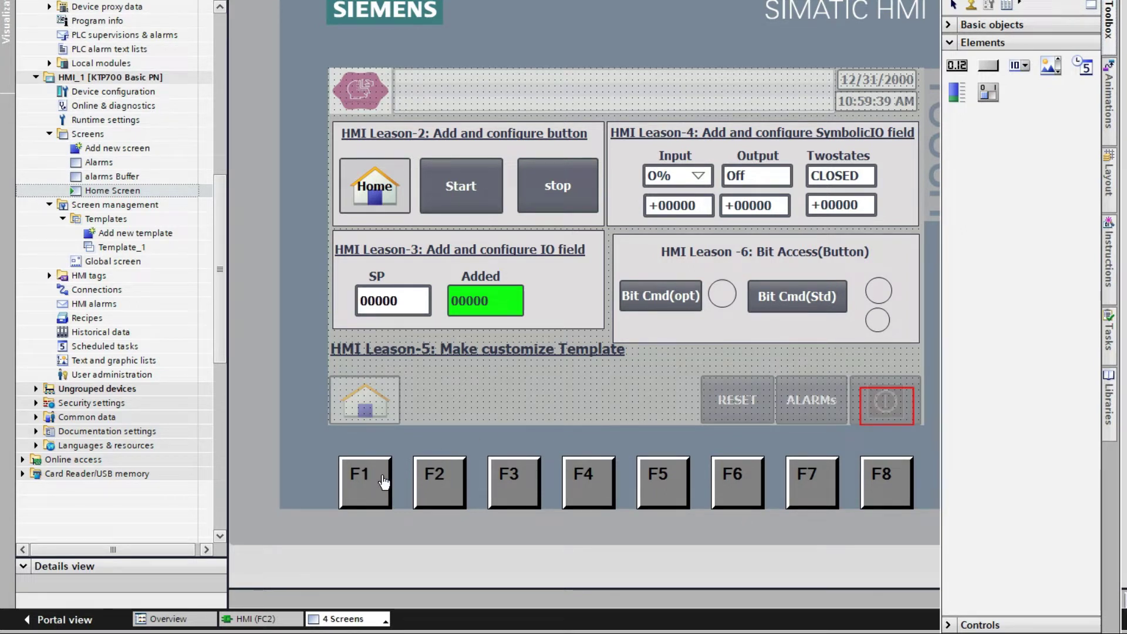
click(632, 418)
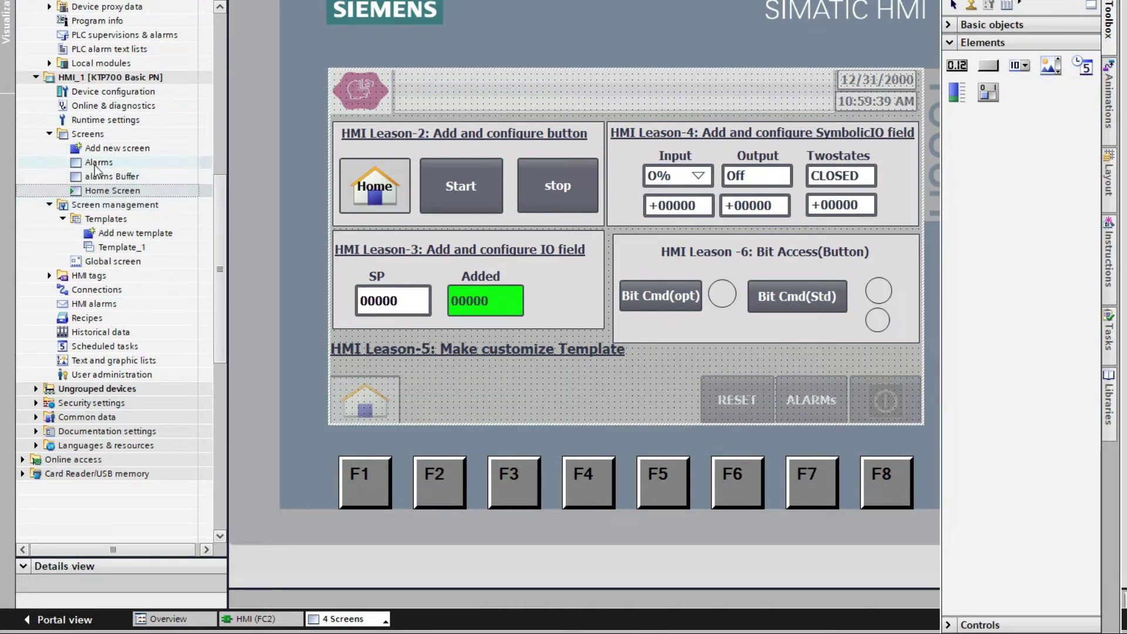
drag(97, 167, 447, 482)
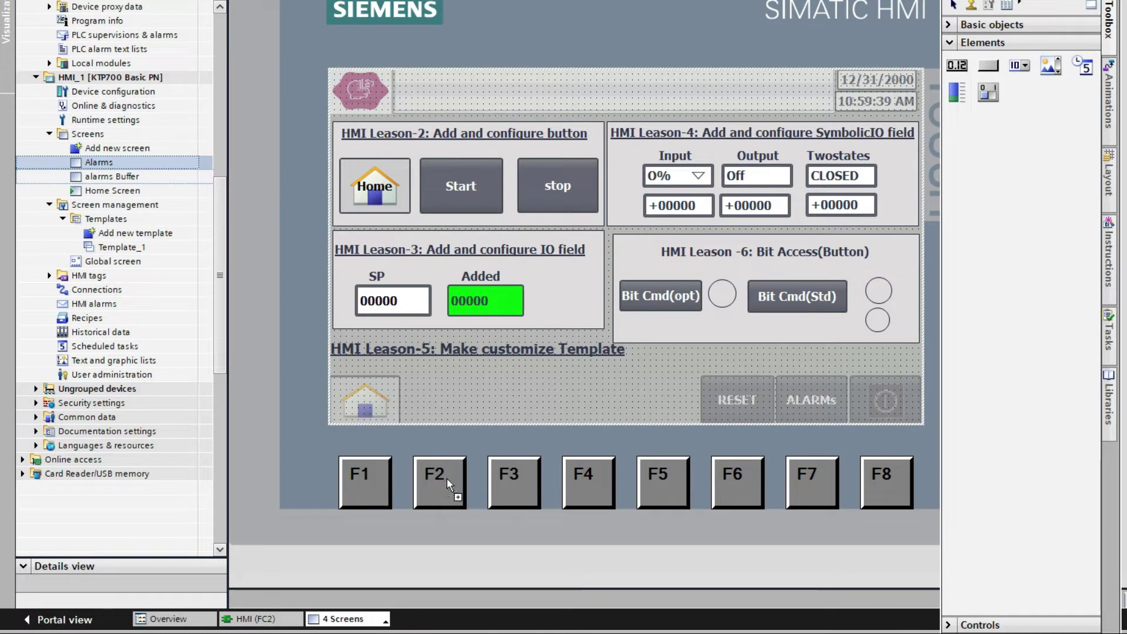
drag(583, 471, 826, 489)
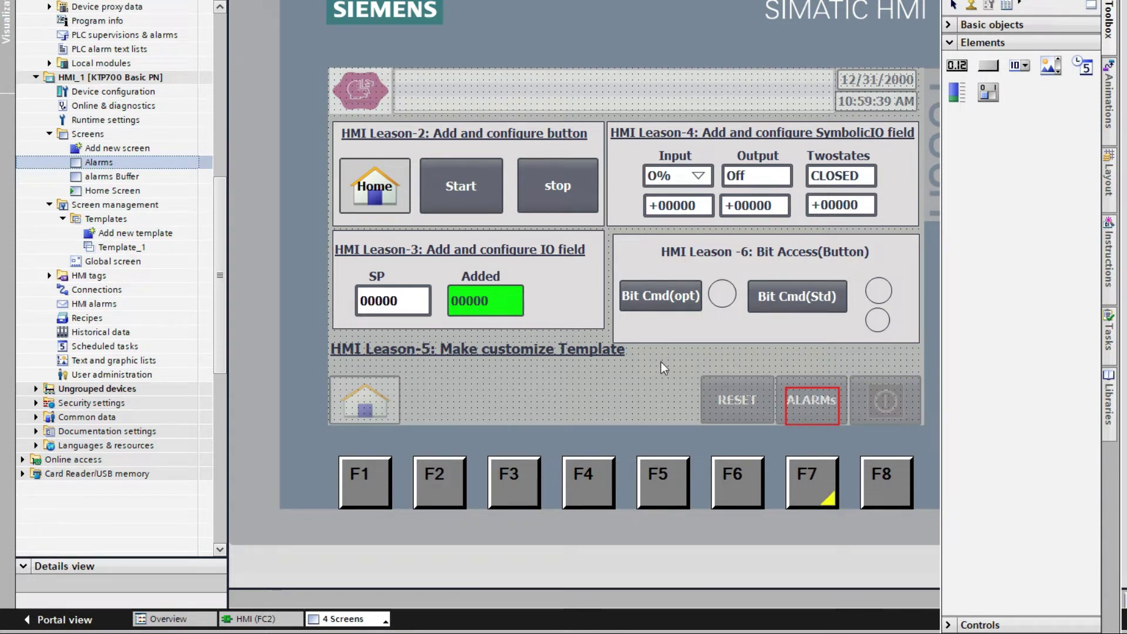
Open the alarms Buffer screen to check its function keys, and start the runtime simulation of HMI_1.
double_click(134, 176)
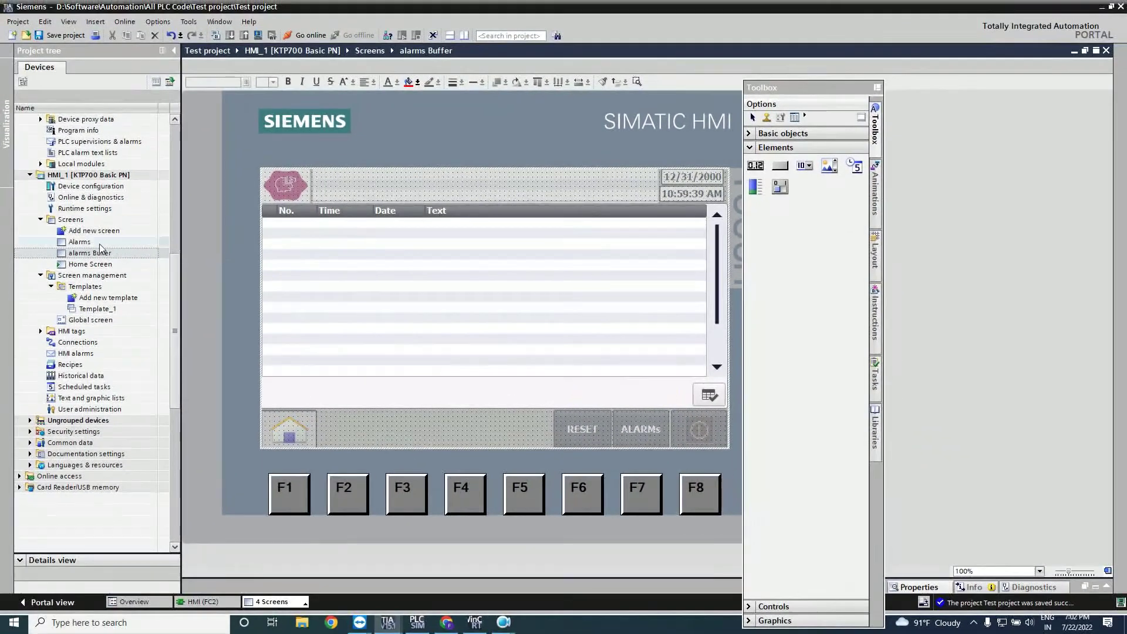
click(94, 241)
drag(175, 337, 175, 317)
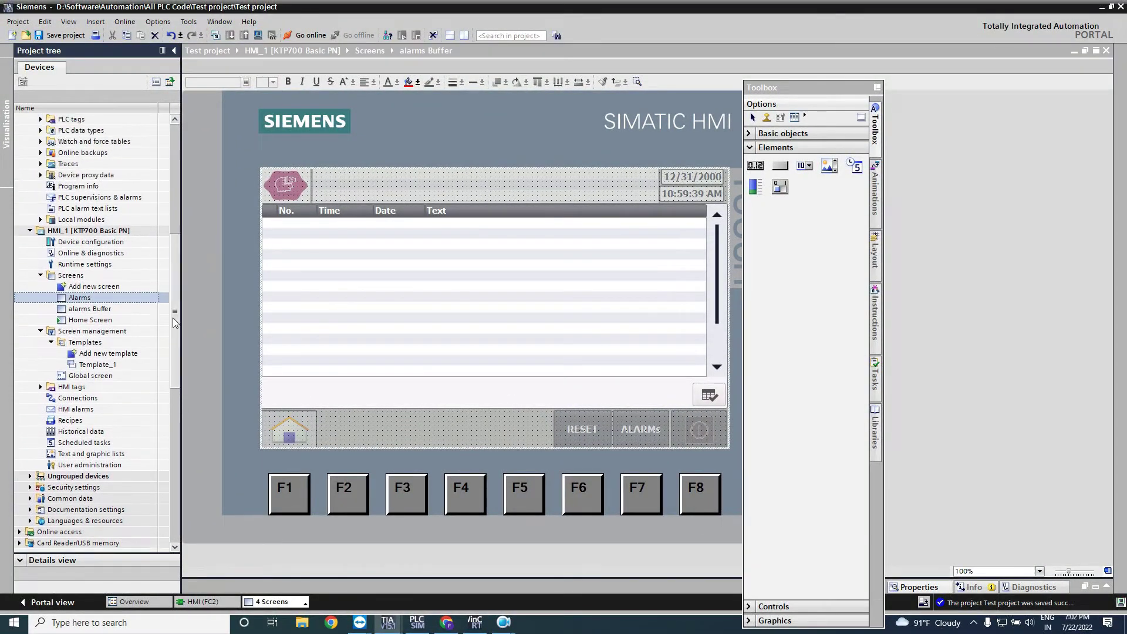
click(258, 35)
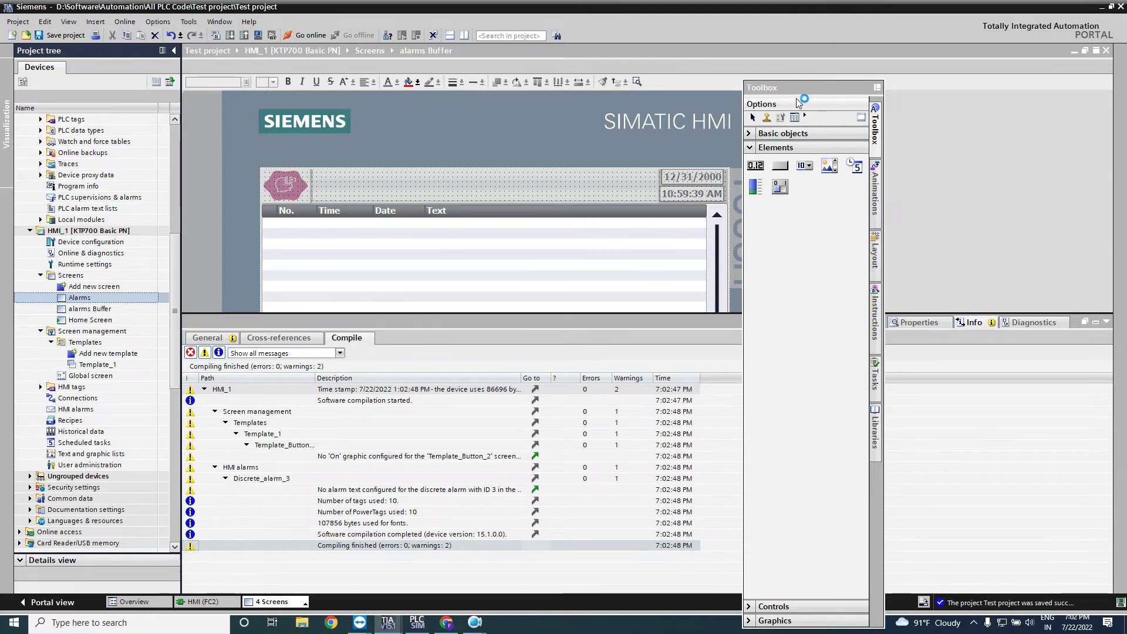
drag(799, 88, 886, 92)
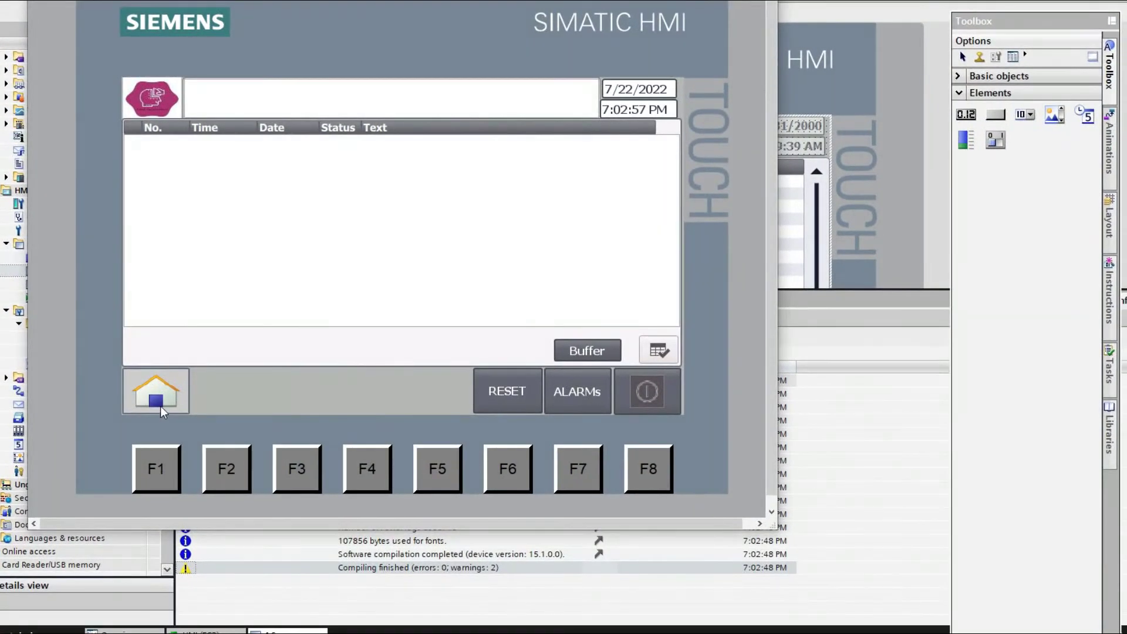
Test the simulated F7 key from the home screen and the alarm buffer screen, and dismiss the simulator.
click(160, 406)
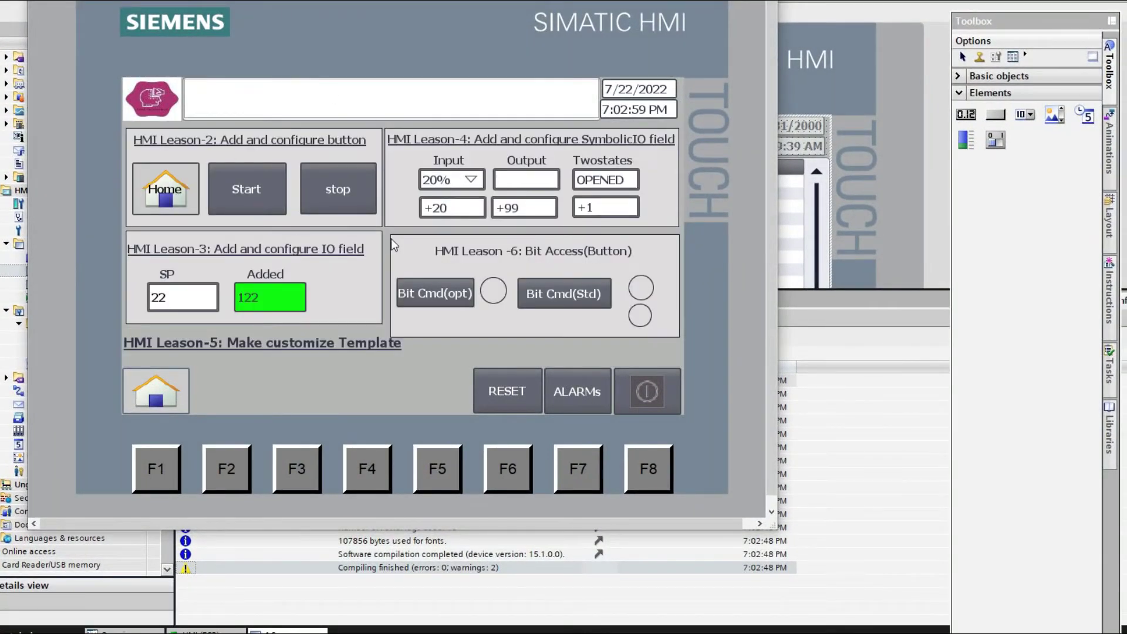
click(573, 398)
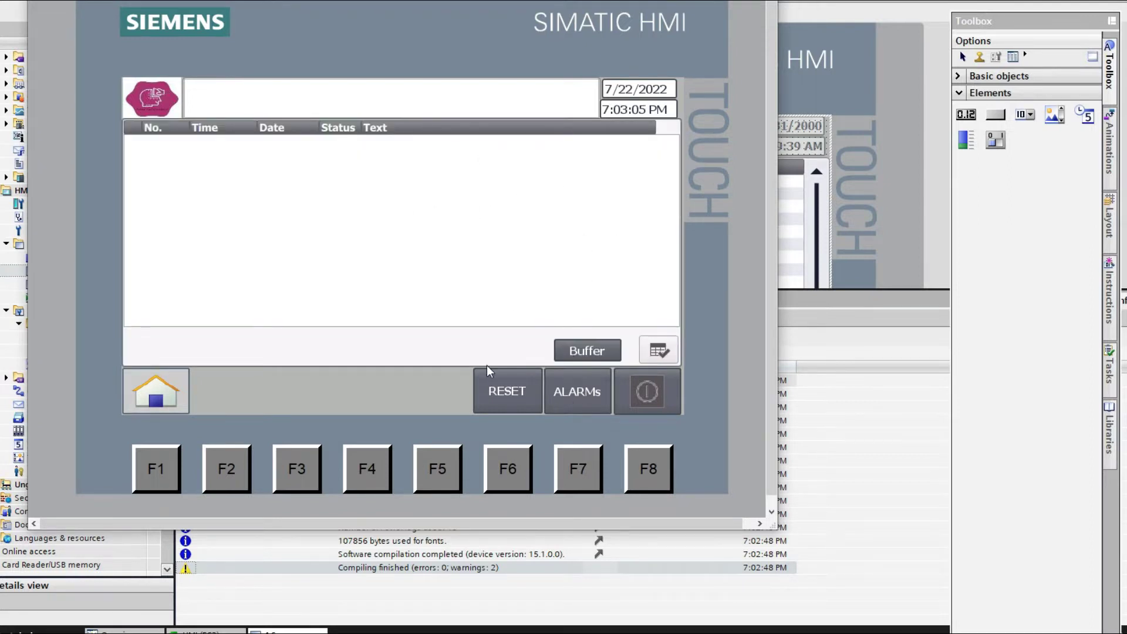
click(150, 395)
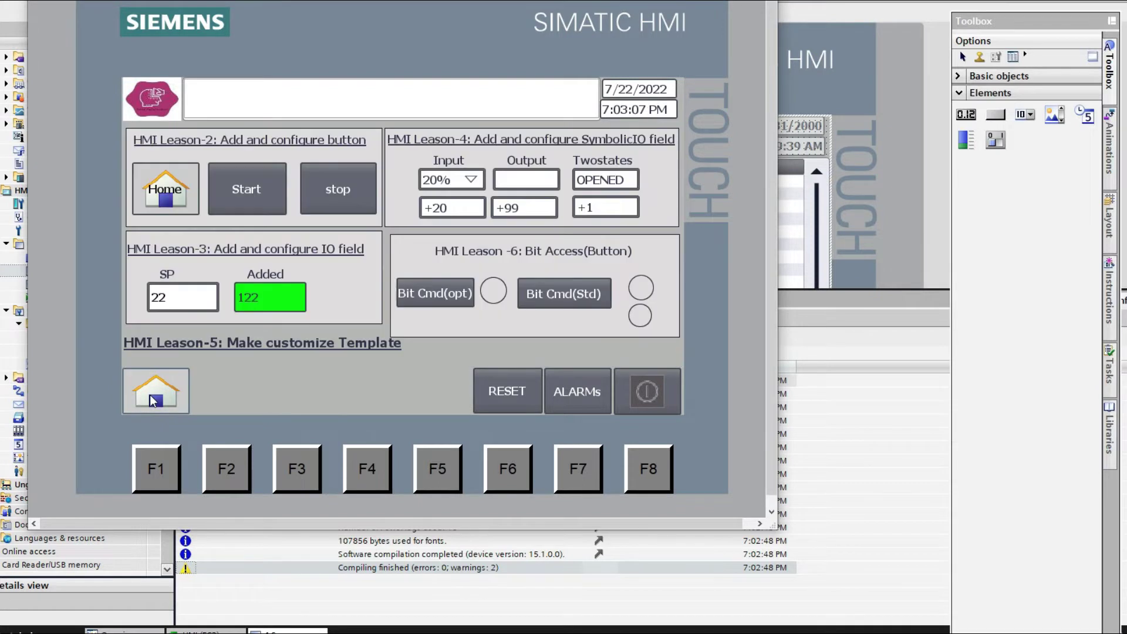
click(577, 468)
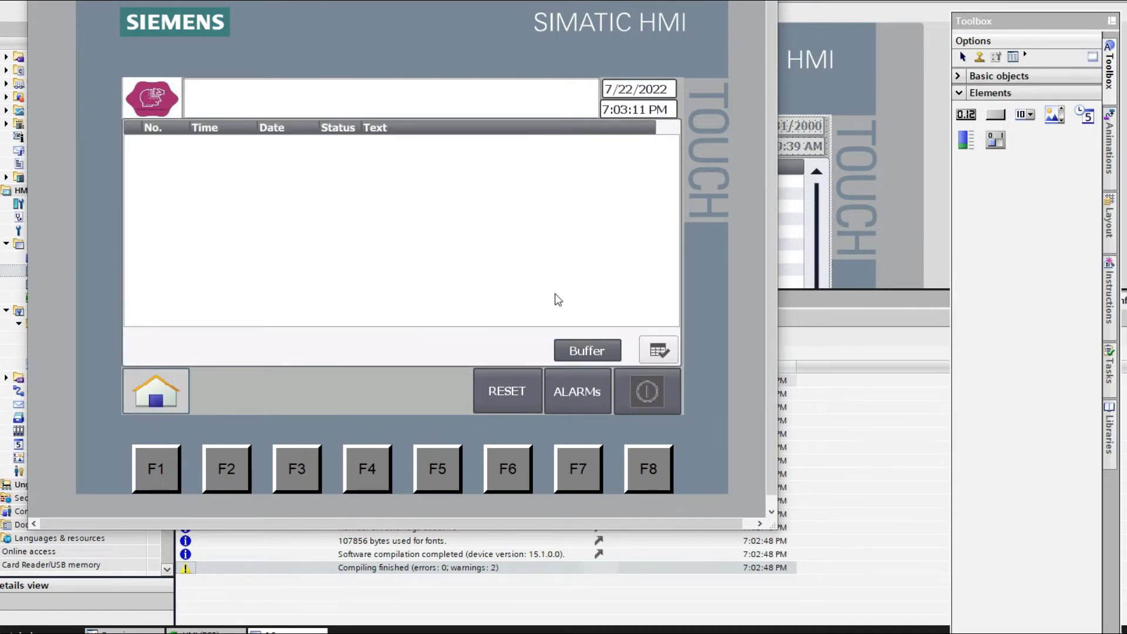
click(587, 350)
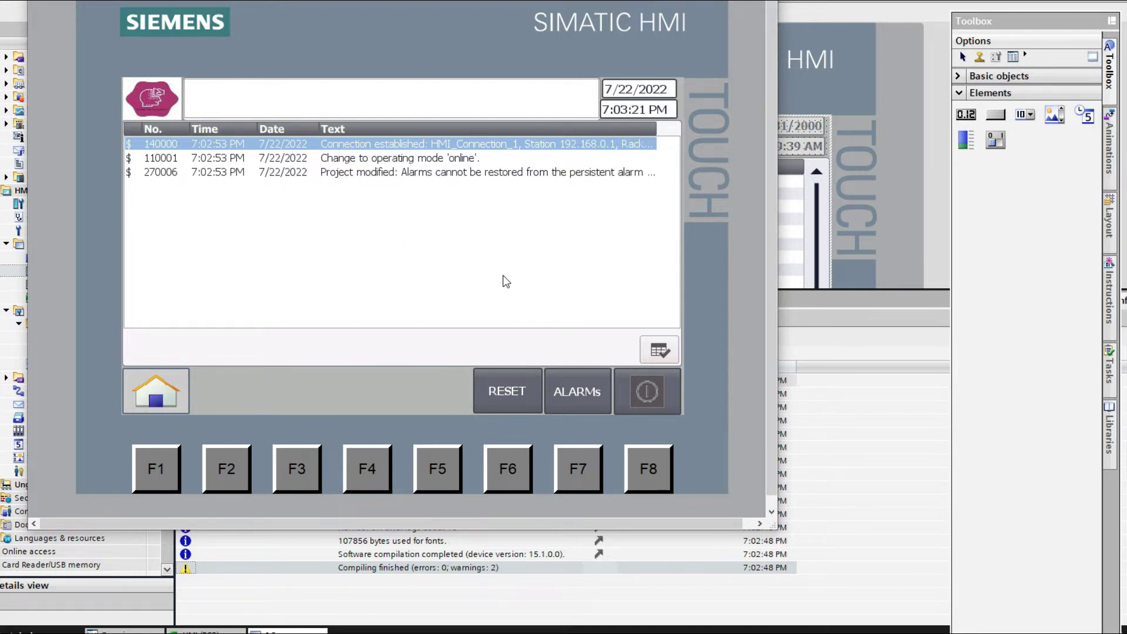
click(577, 476)
click(172, 392)
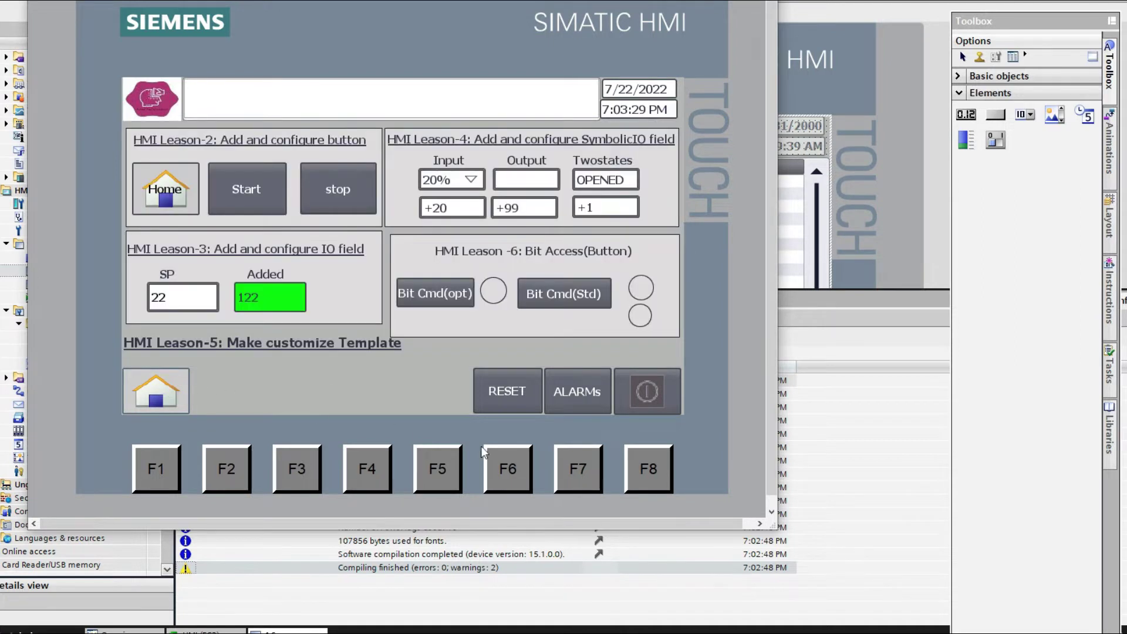
click(693, 1)
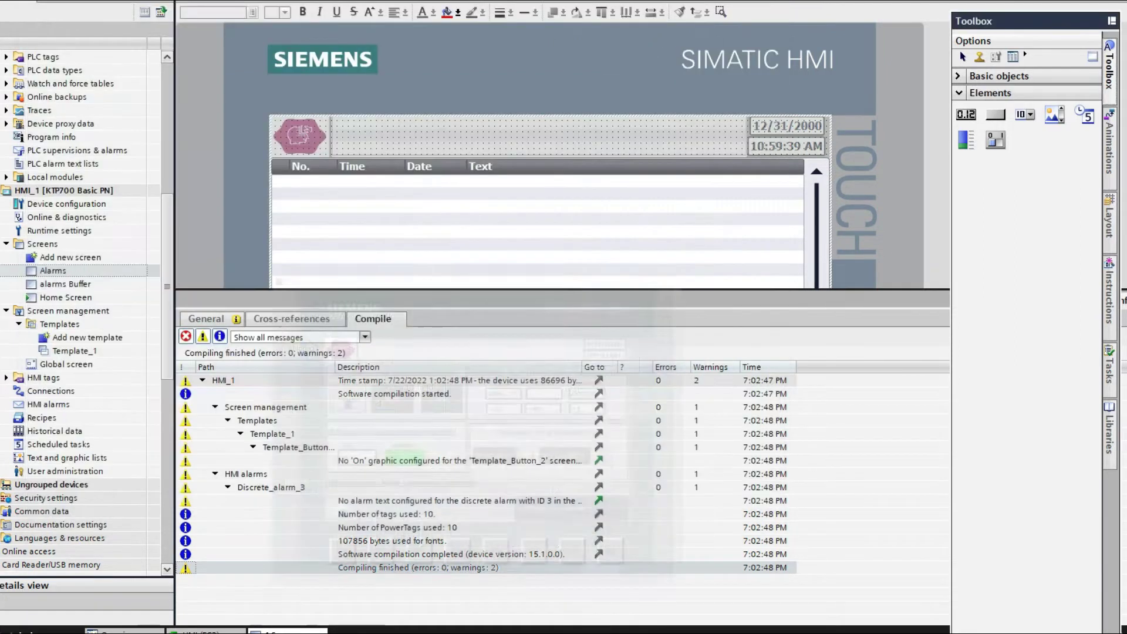
Open Template_1 and assign the Alarms screen to its function key F7.
click(890, 249)
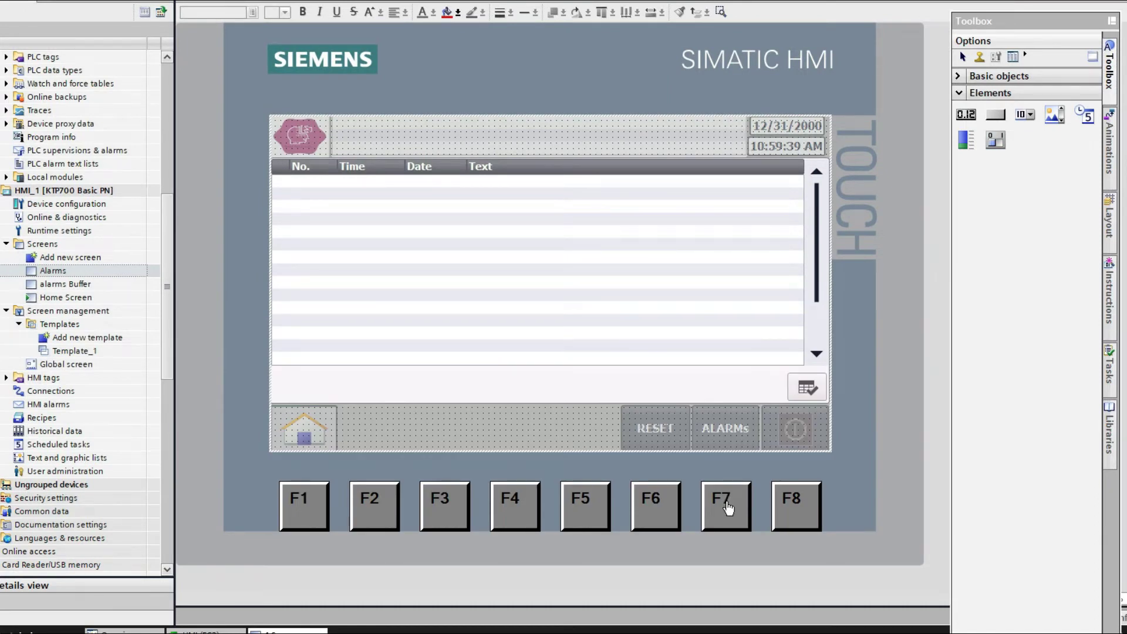
click(64, 351)
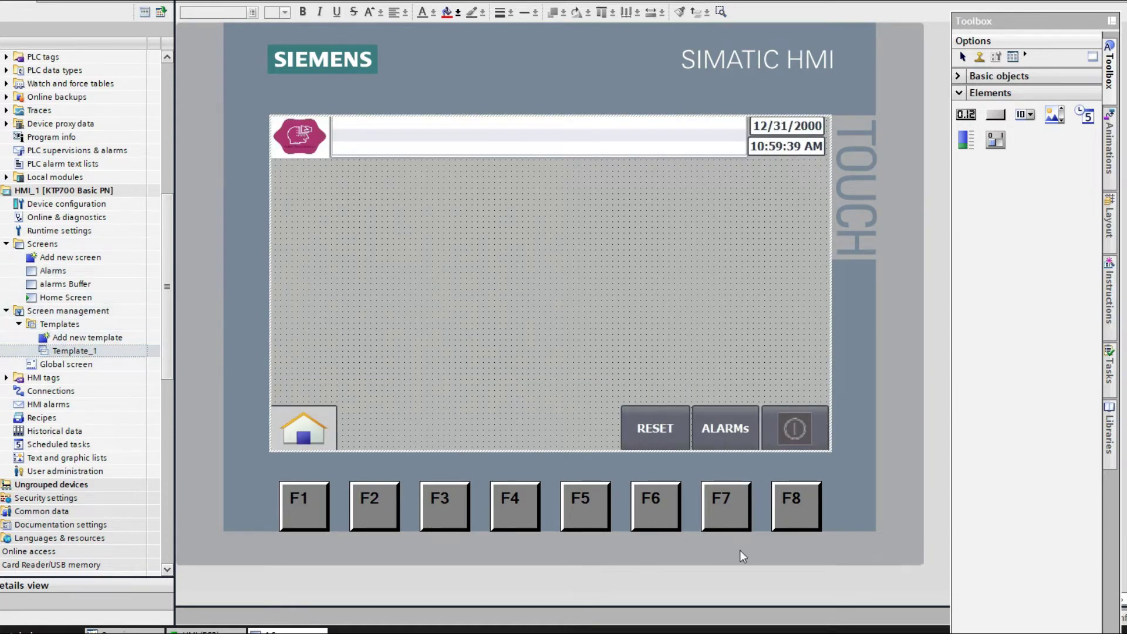
drag(153, 270, 735, 510)
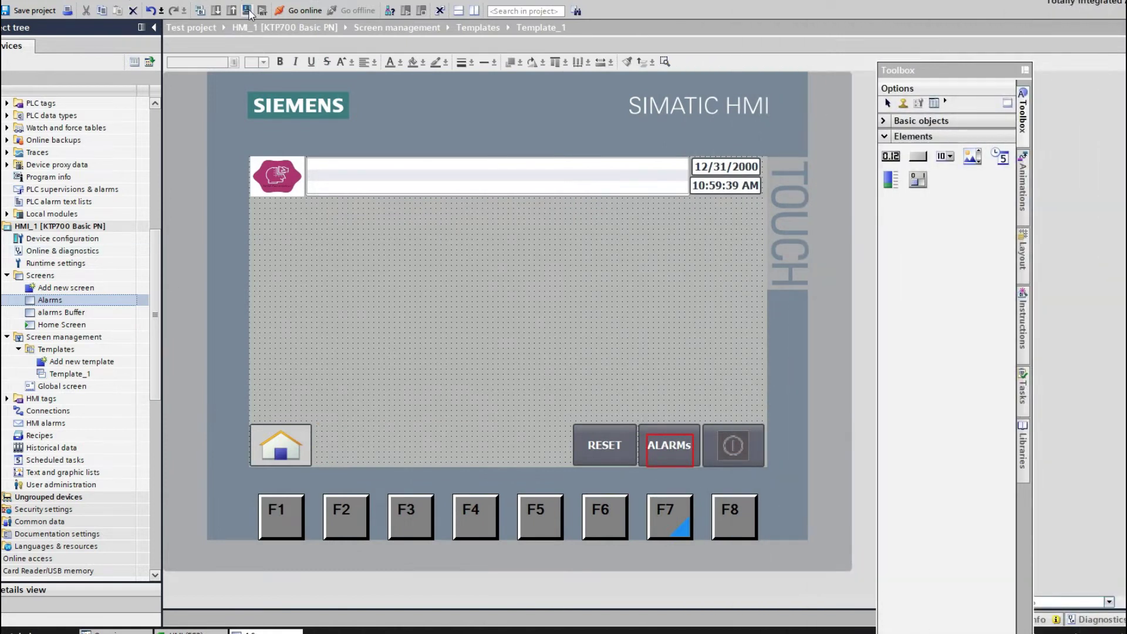
Restart the runtime simulation and test F7 from the home and alarm buffer screens, then minimize the simulator.
click(246, 11)
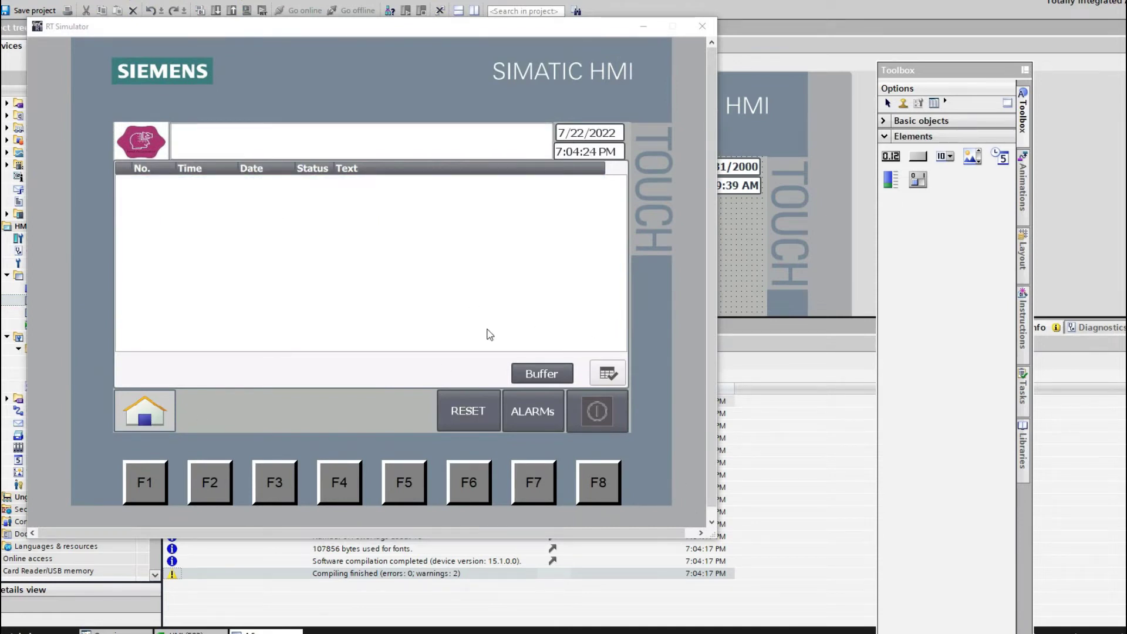
click(161, 412)
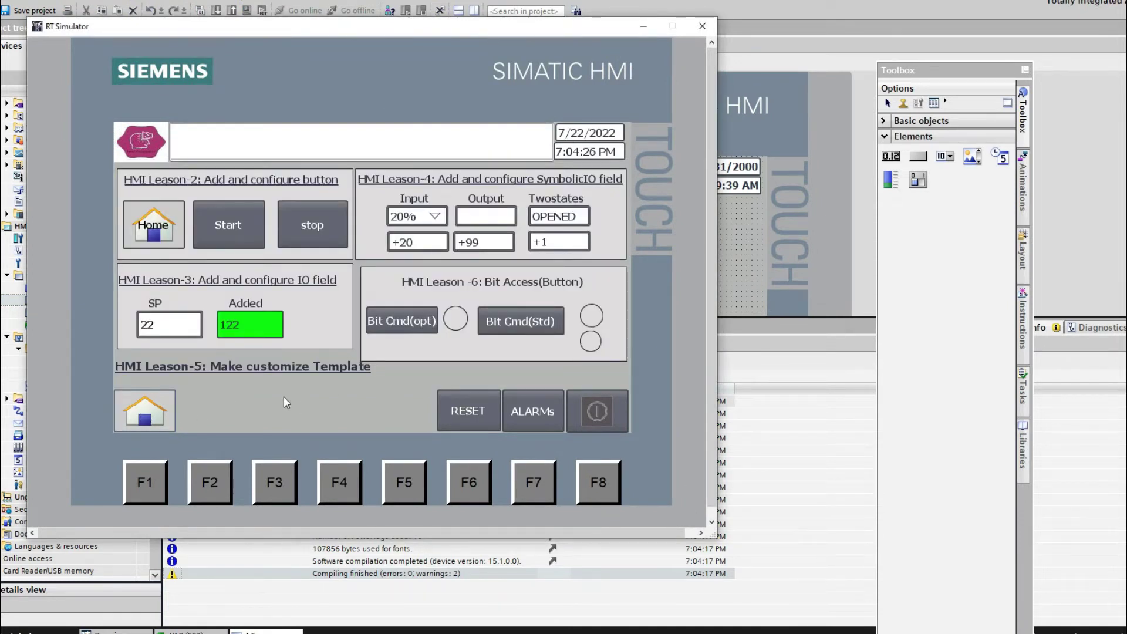
click(537, 483)
click(537, 484)
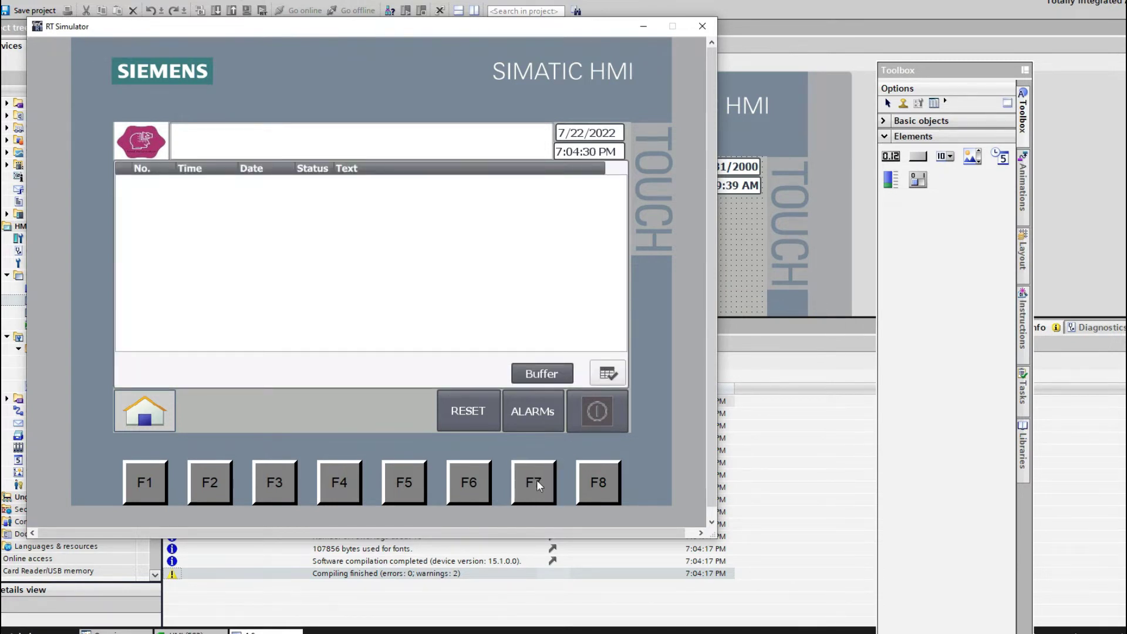
click(551, 375)
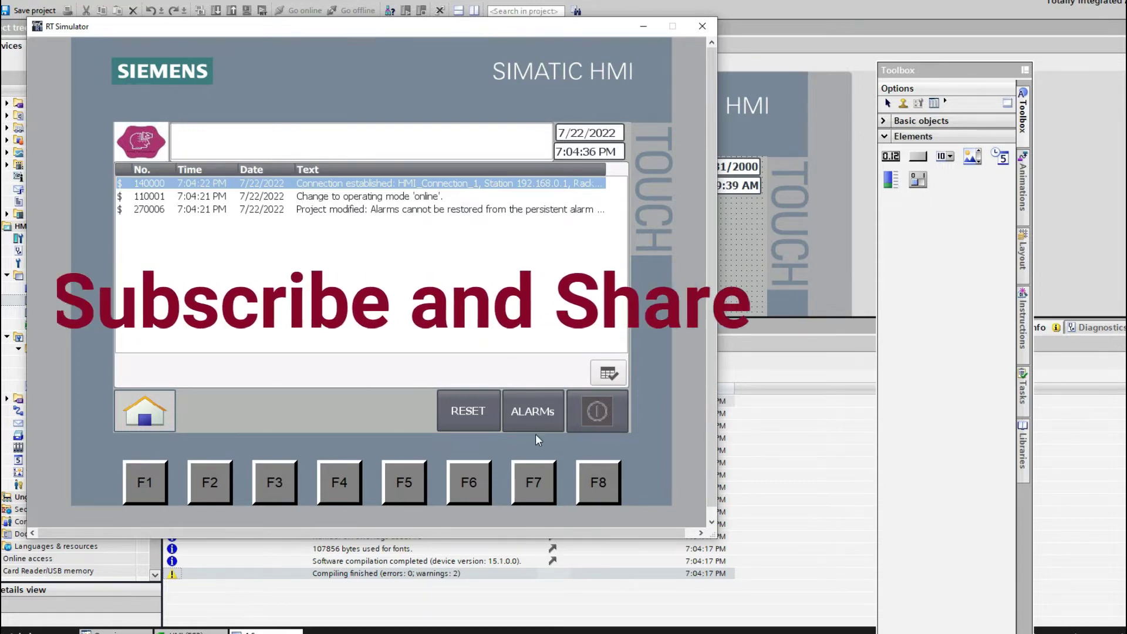
click(534, 481)
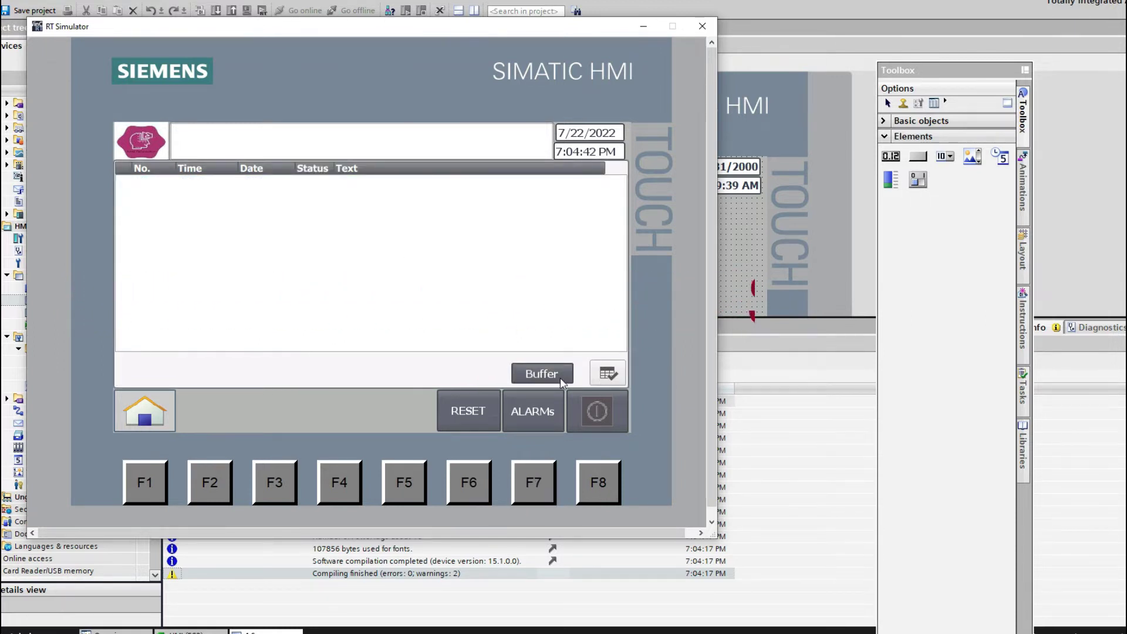
click(644, 28)
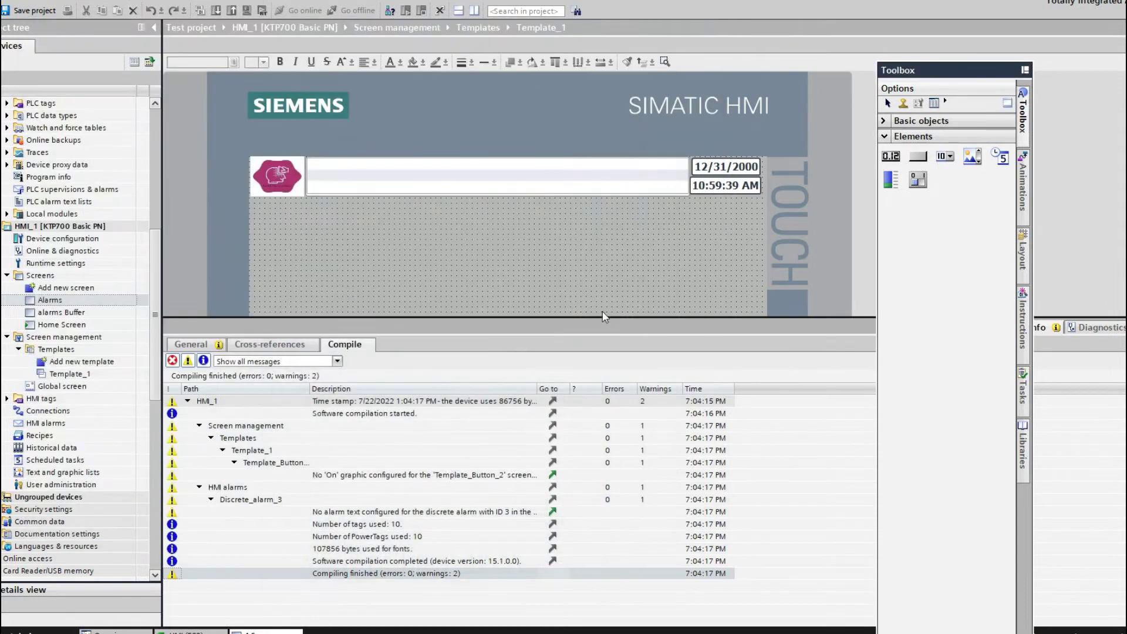
Examine the function key assignments on the Global screen and the Home Screen.
click(667, 254)
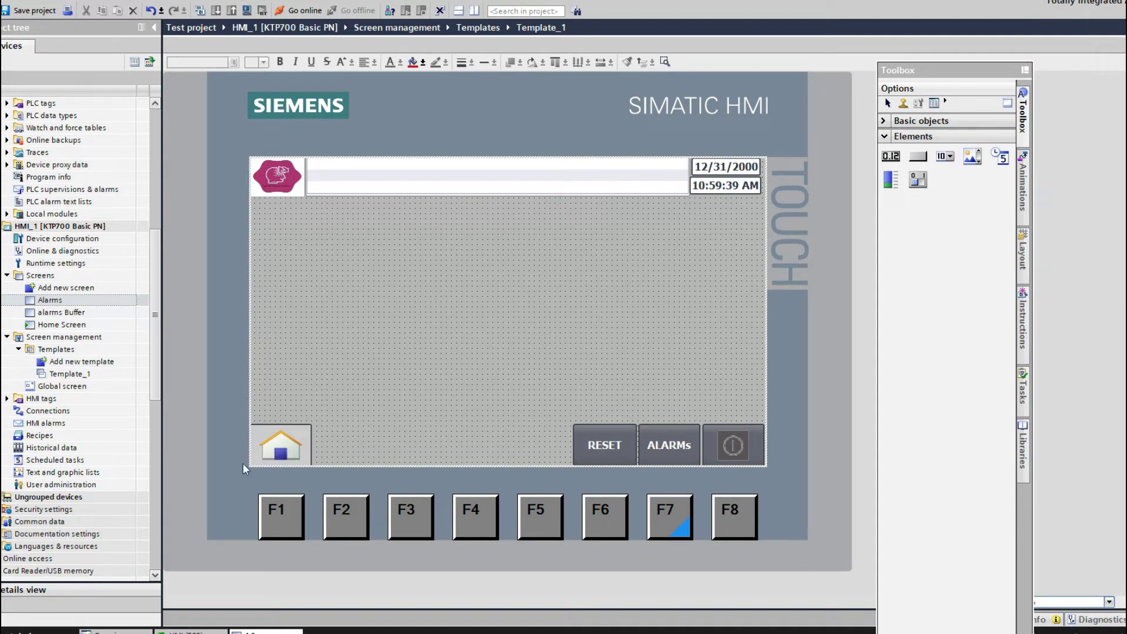
double_click(63, 387)
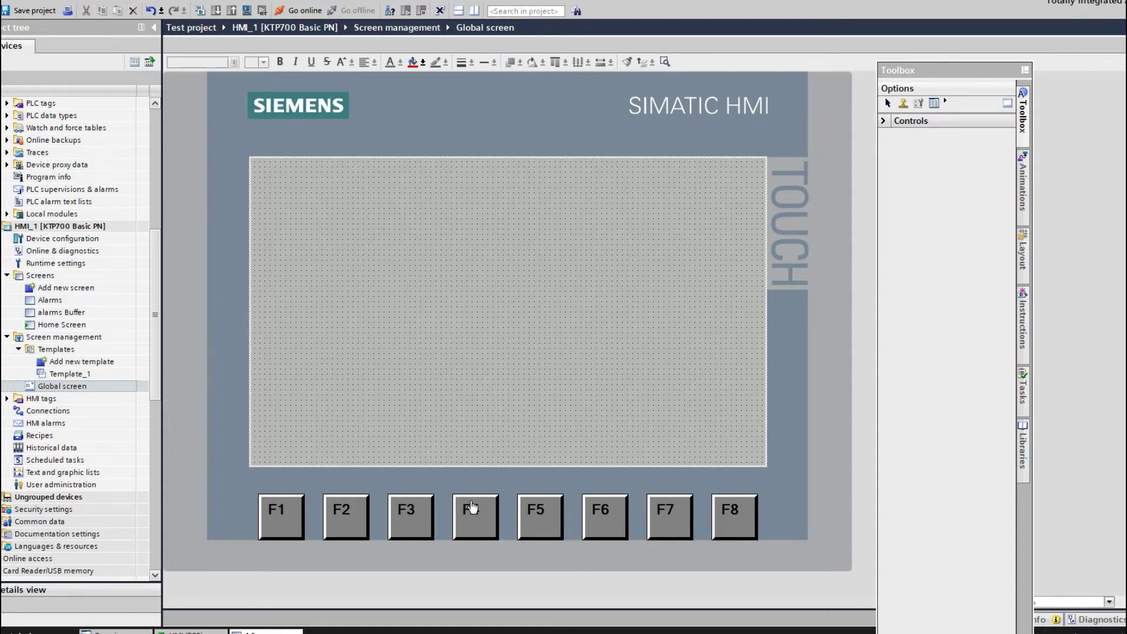
click(74, 376)
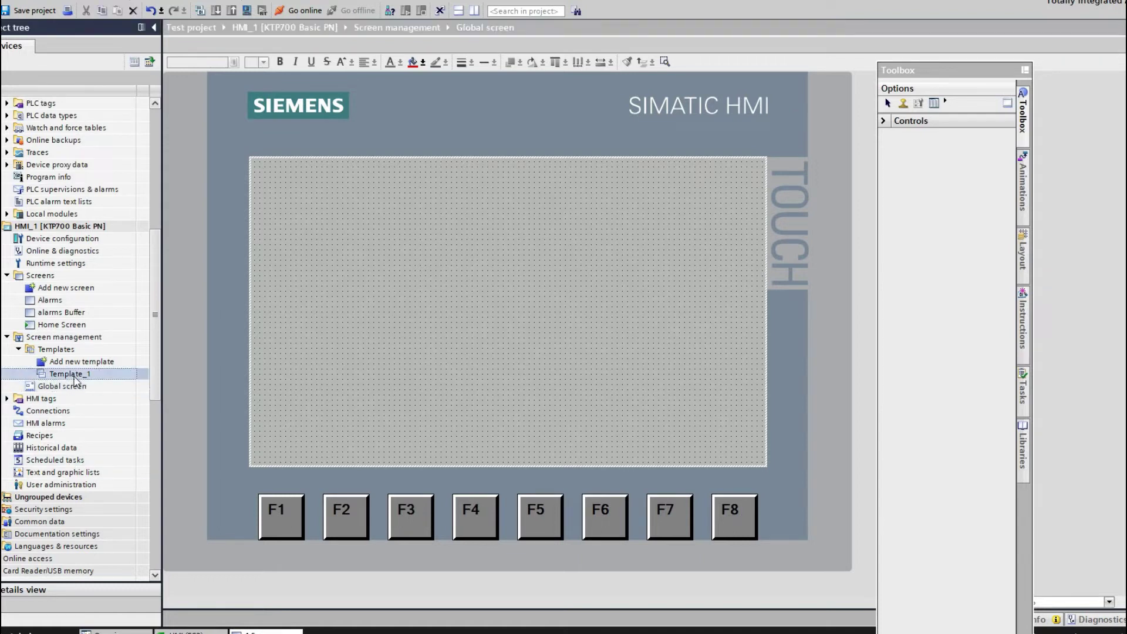
double_click(106, 325)
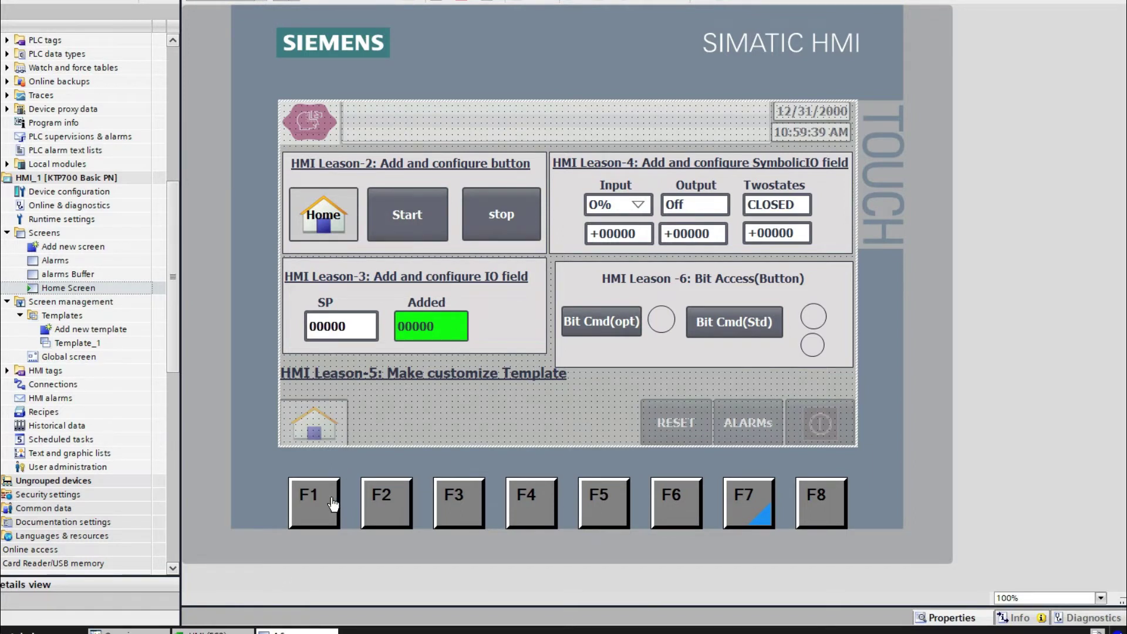
In Template_1, turn off Use global assignment for function key F1.
double_click(86, 344)
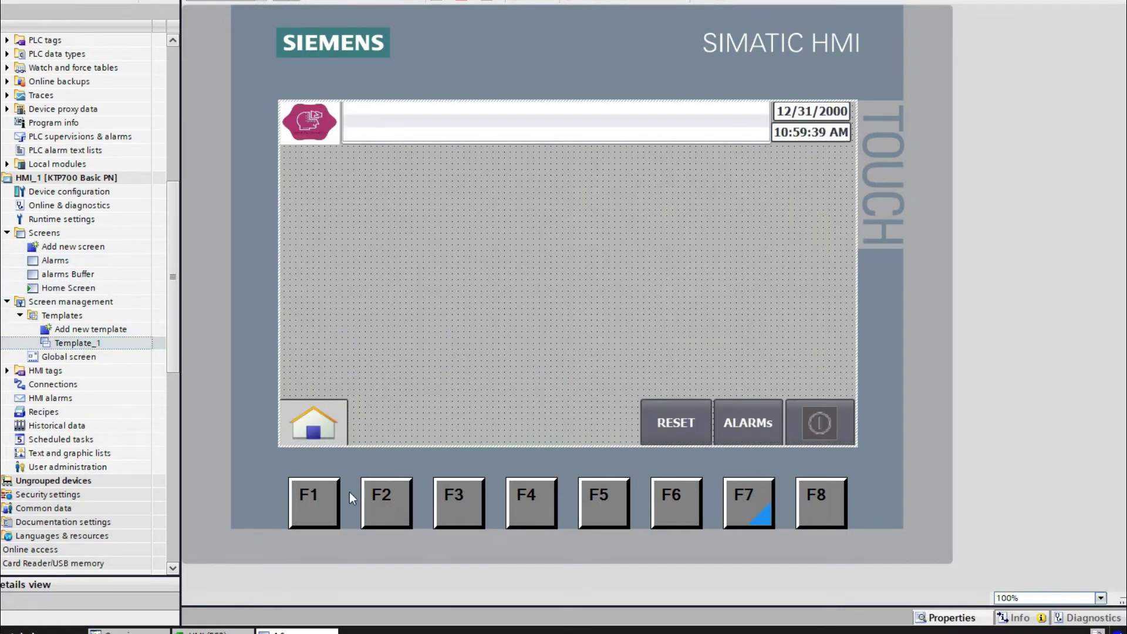
click(318, 515)
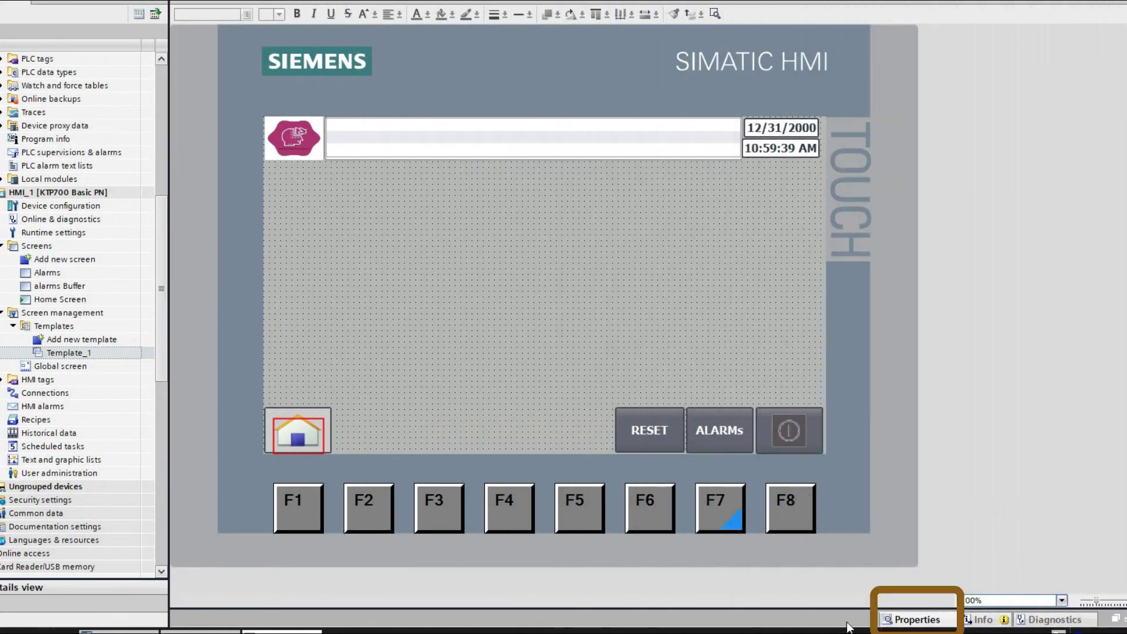
click(916, 619)
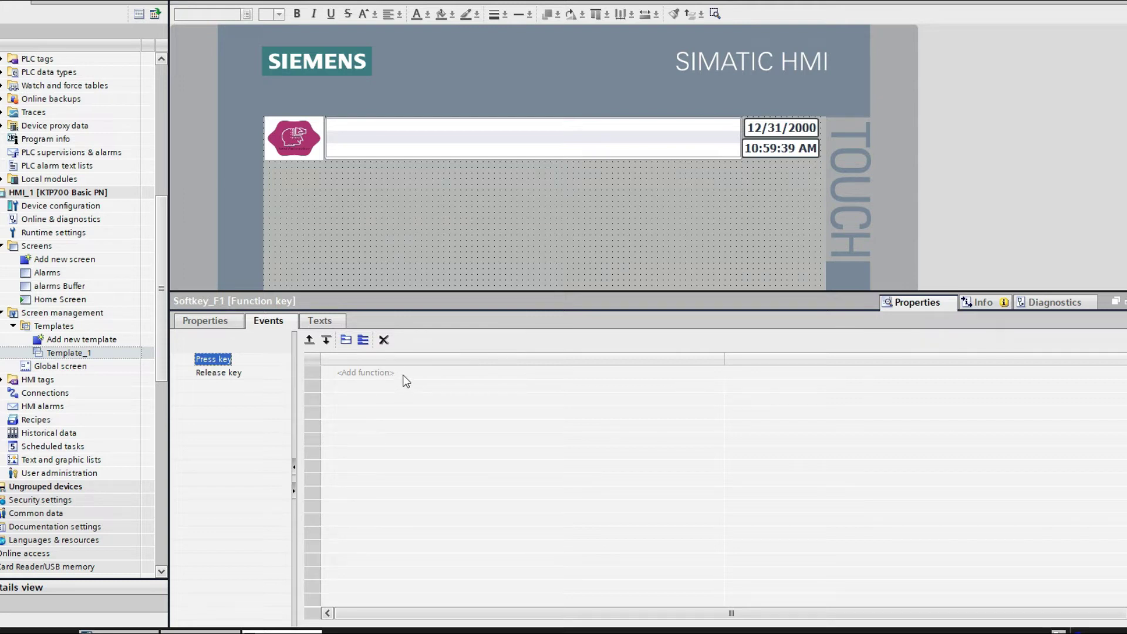
click(196, 322)
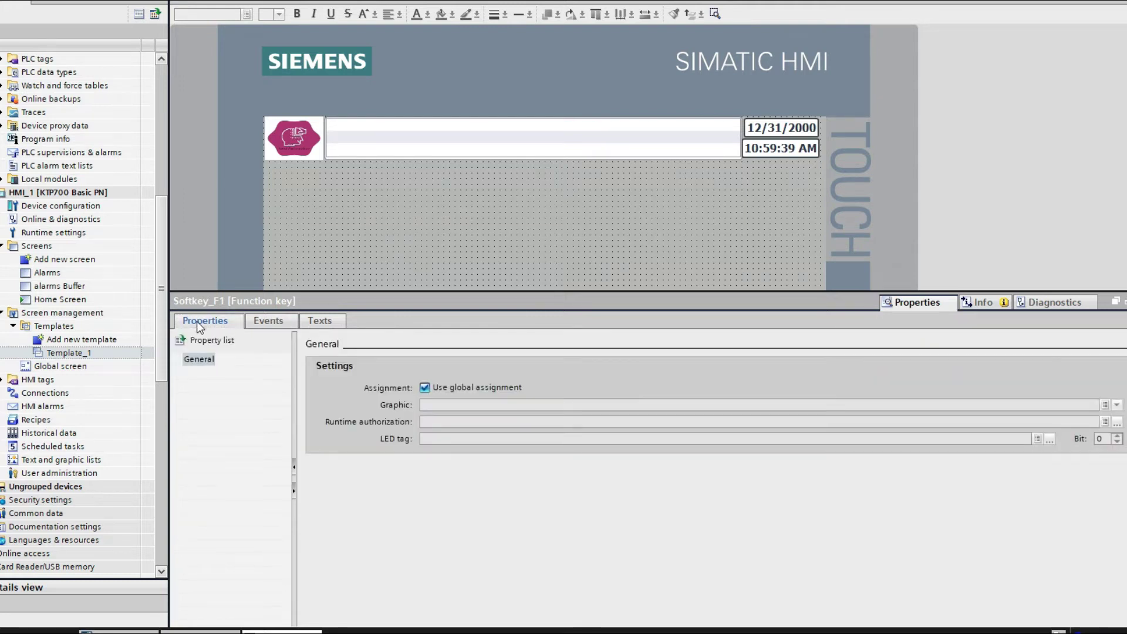
click(193, 361)
click(426, 388)
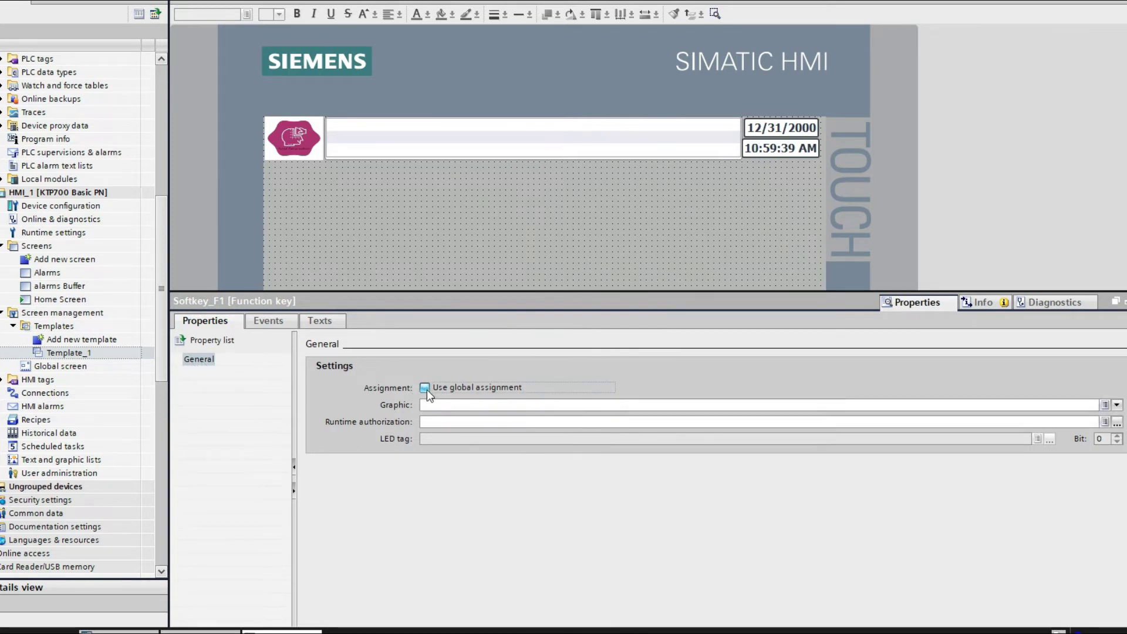
Add an ActivateScreen function to the Press key event of F1 in Template_1, with Home Screen as the target.
click(260, 324)
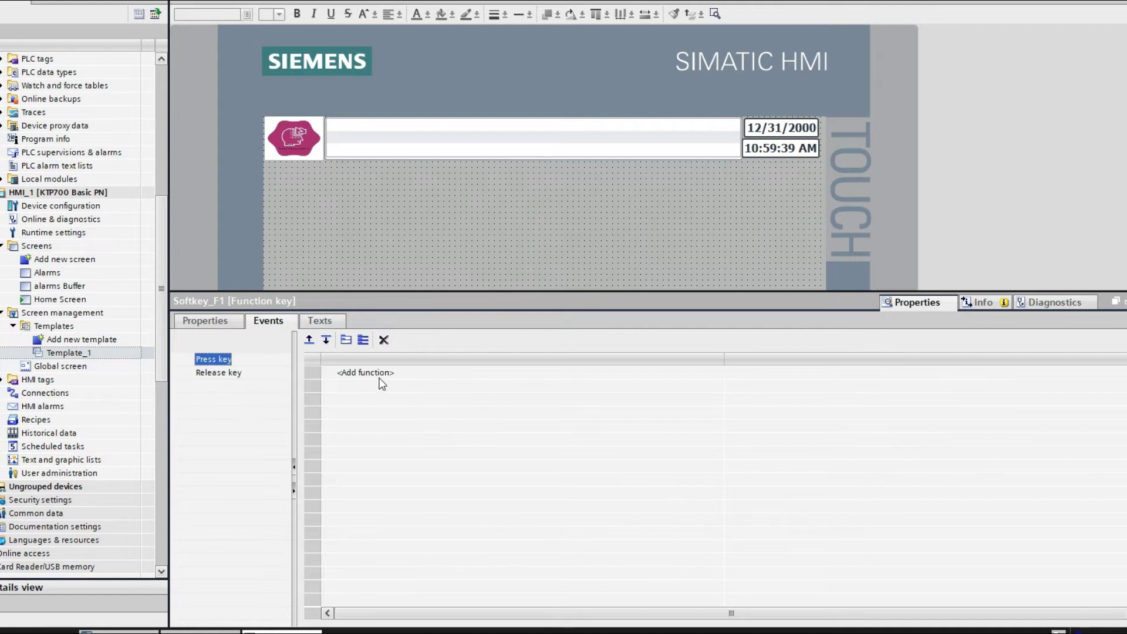
click(398, 372)
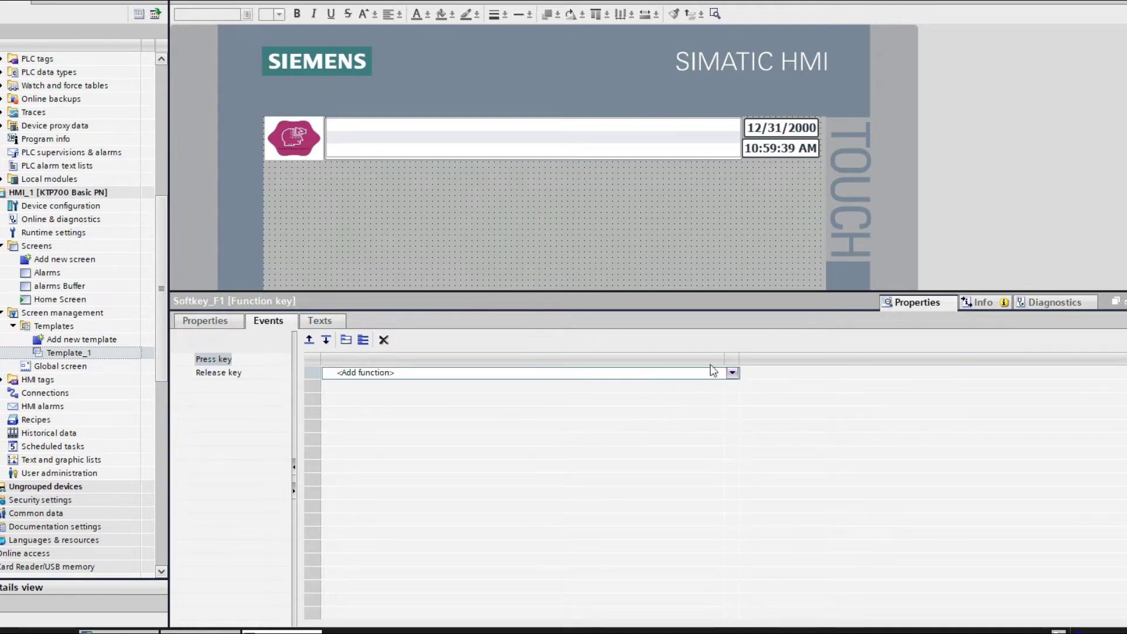
drag(733, 373, 624, 371)
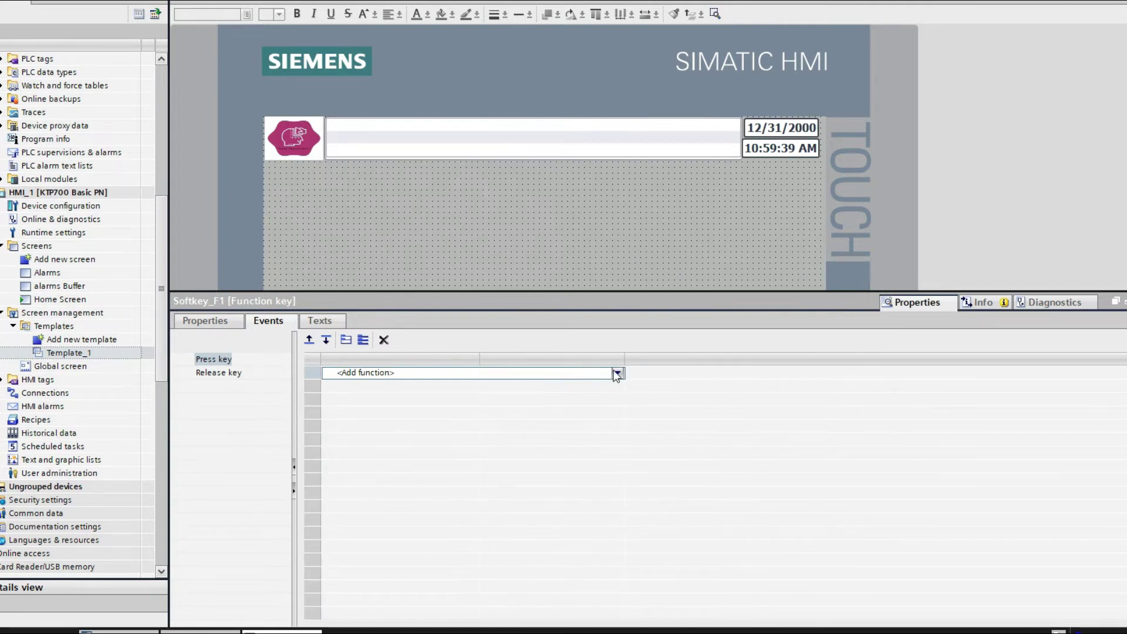
click(618, 373)
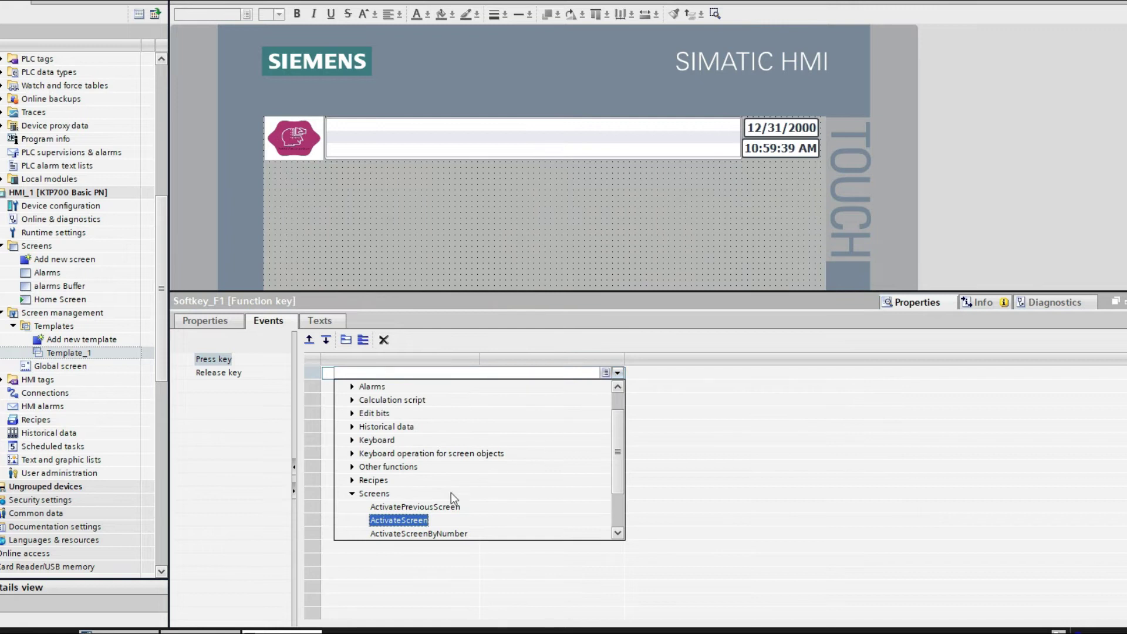
click(413, 520)
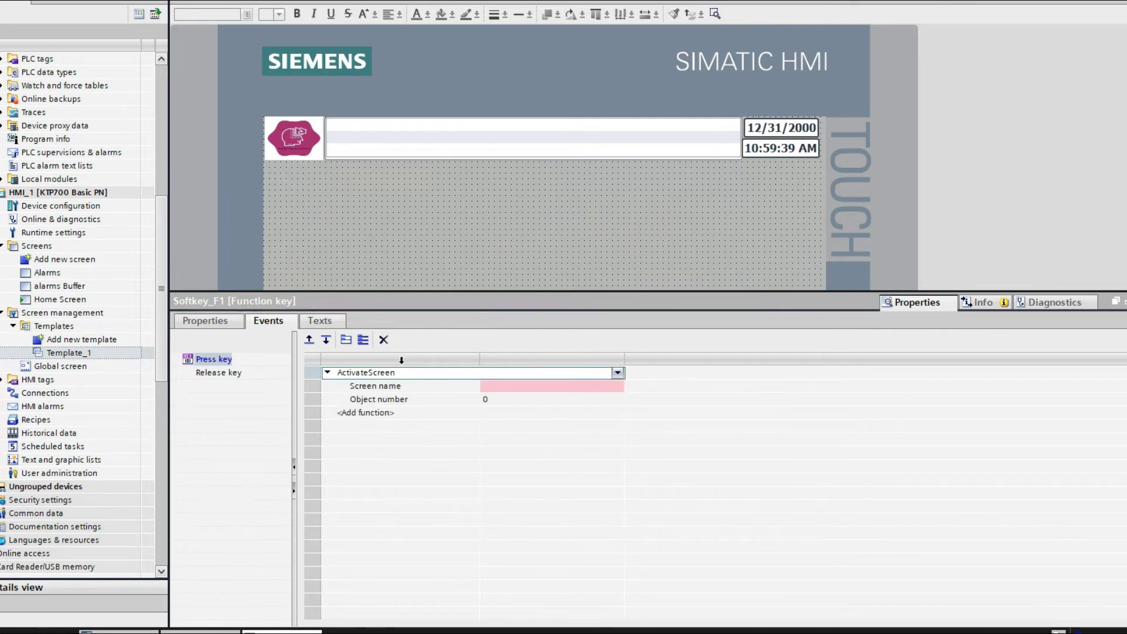
click(515, 387)
click(616, 388)
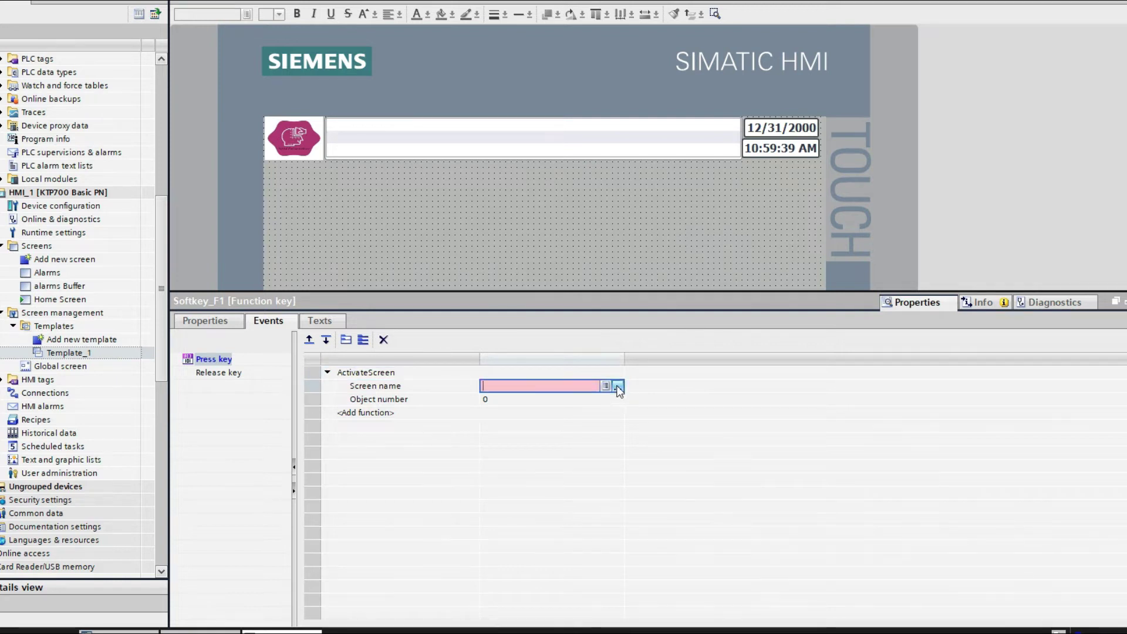
double_click(731, 481)
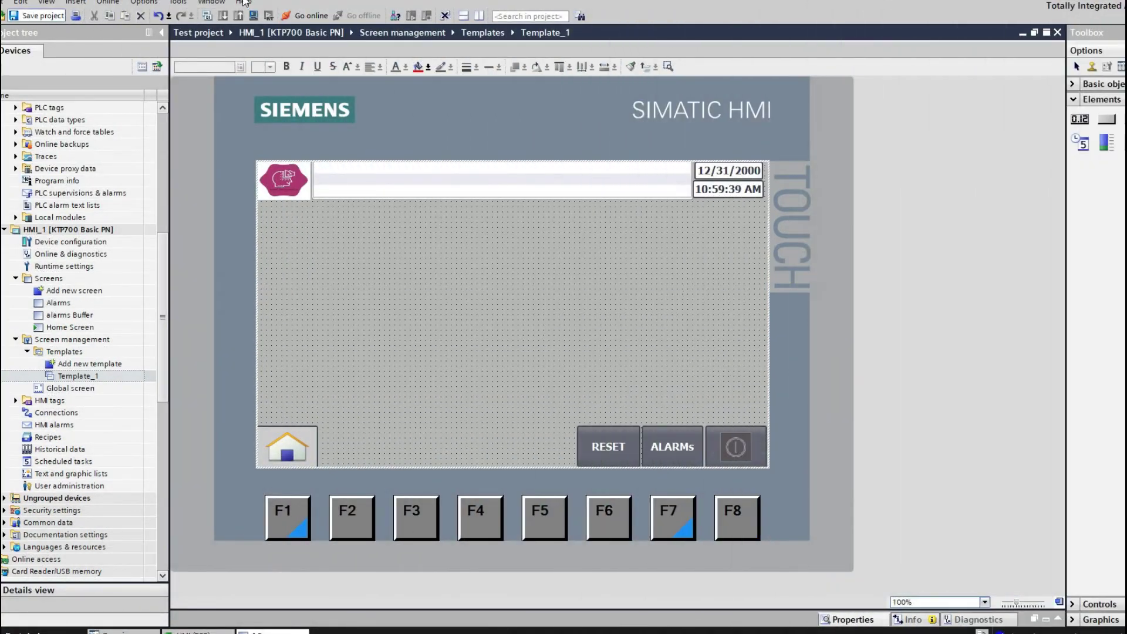
Start the runtime simulation, test F1 from the alarms and alarm buffer screens, and minimize the simulator.
click(254, 16)
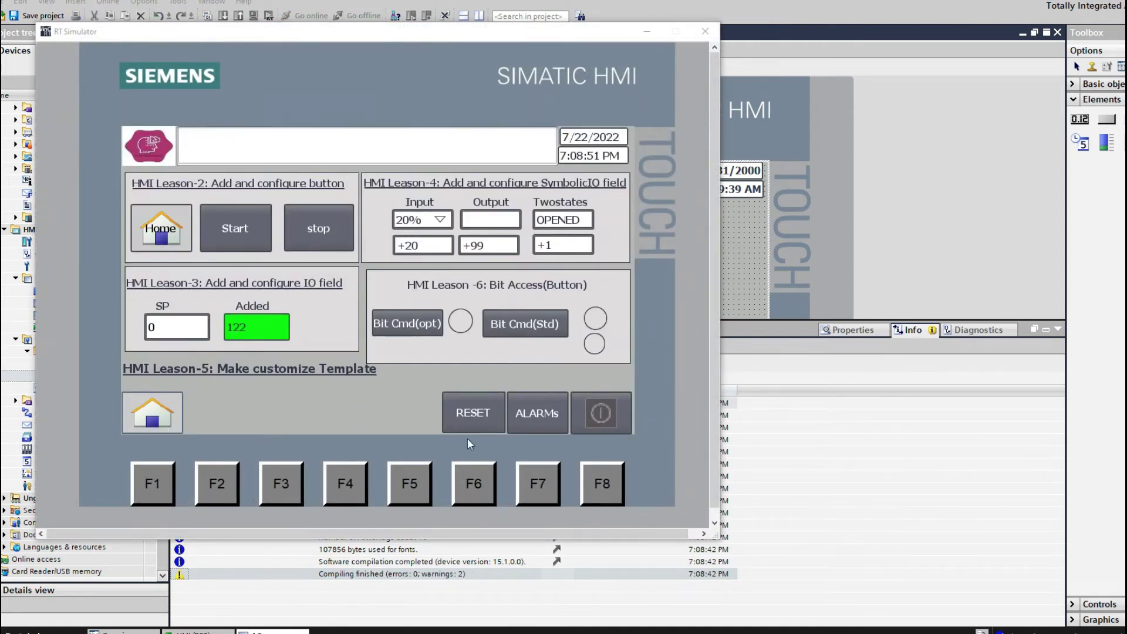
click(535, 420)
click(535, 418)
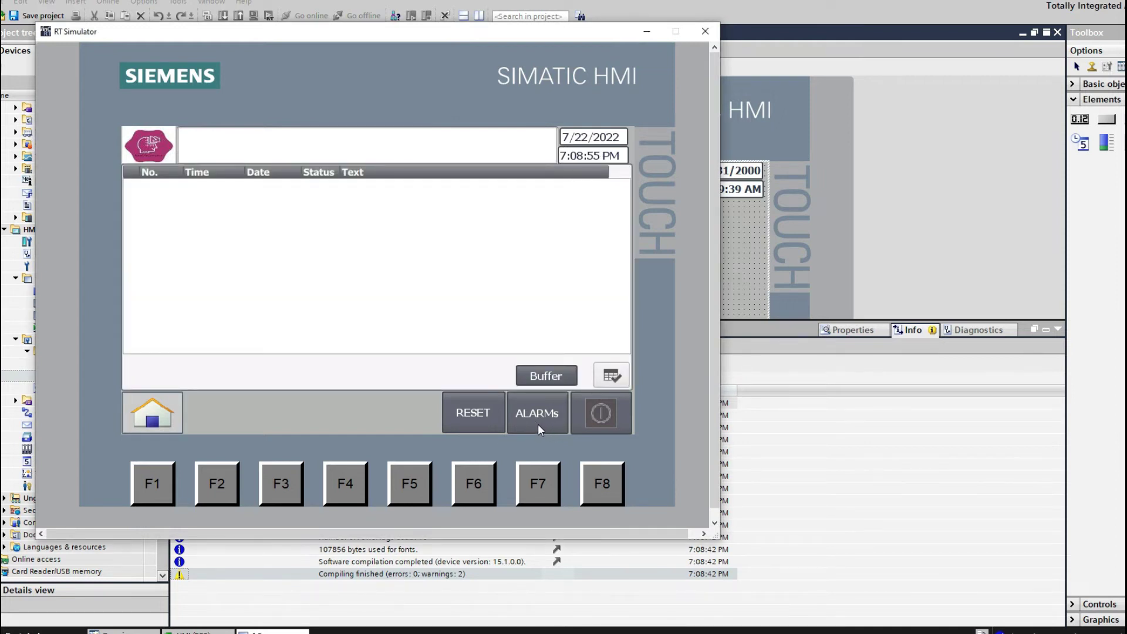
click(157, 492)
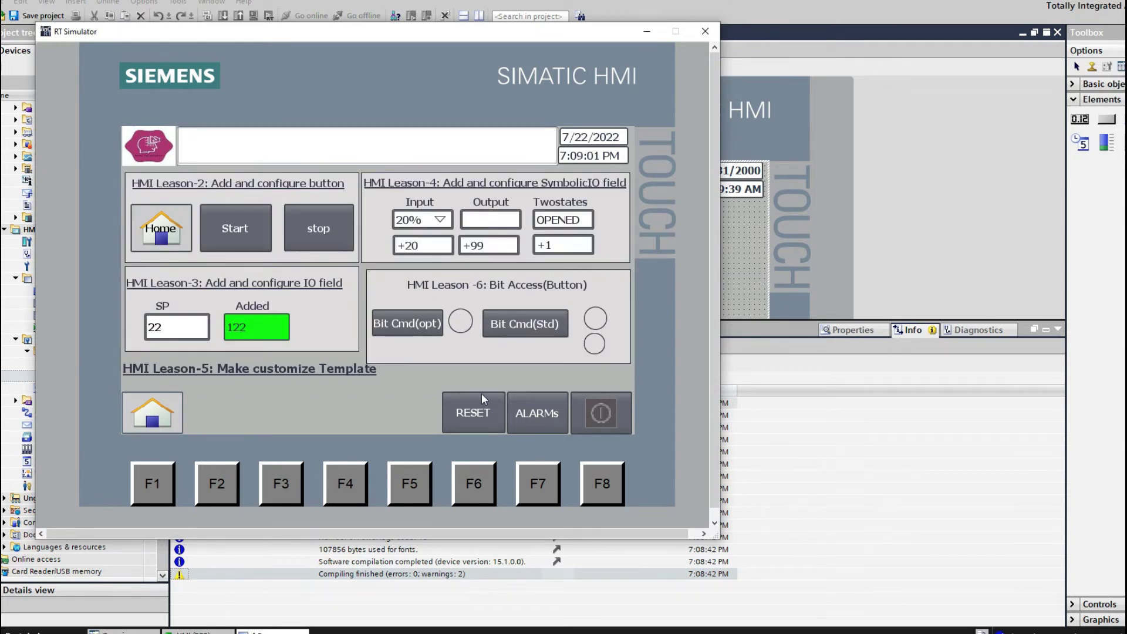
click(539, 416)
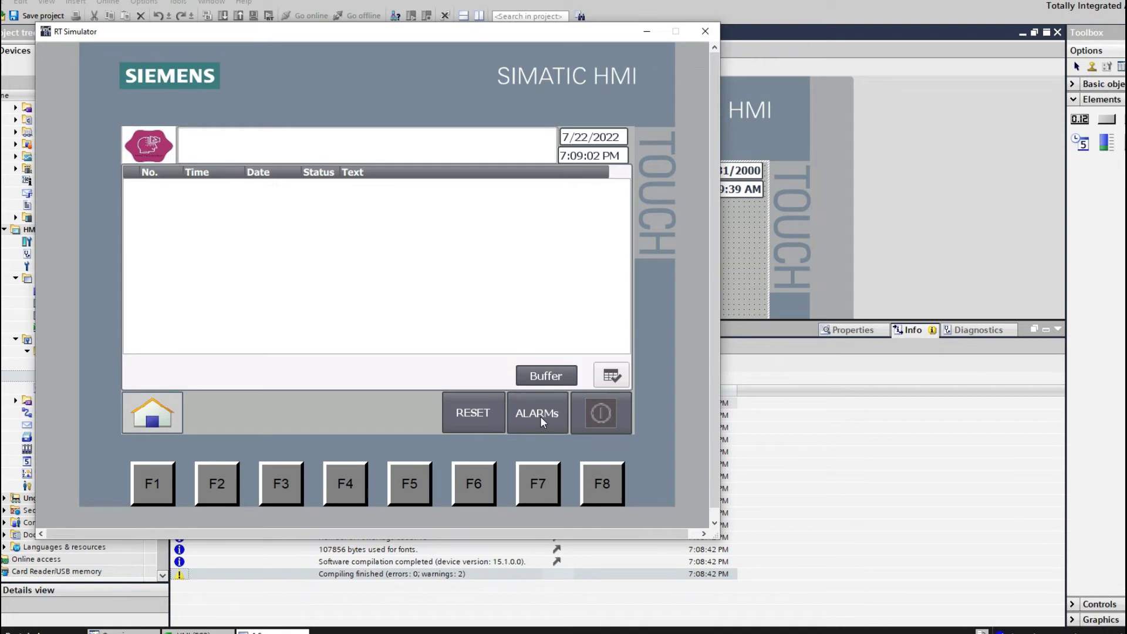
click(552, 379)
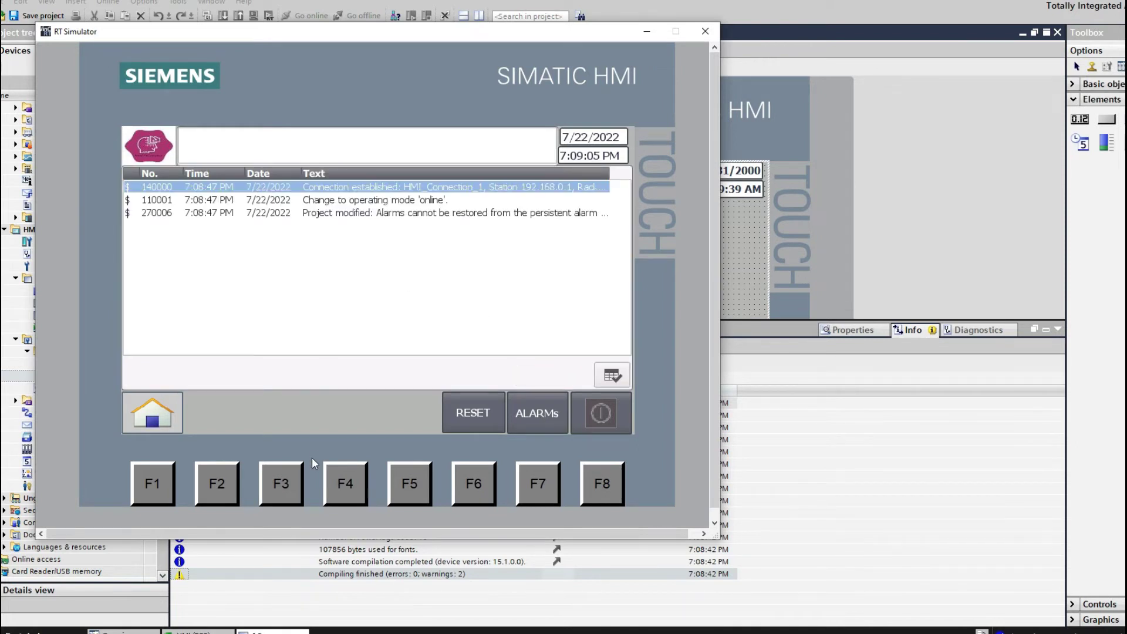
click(150, 491)
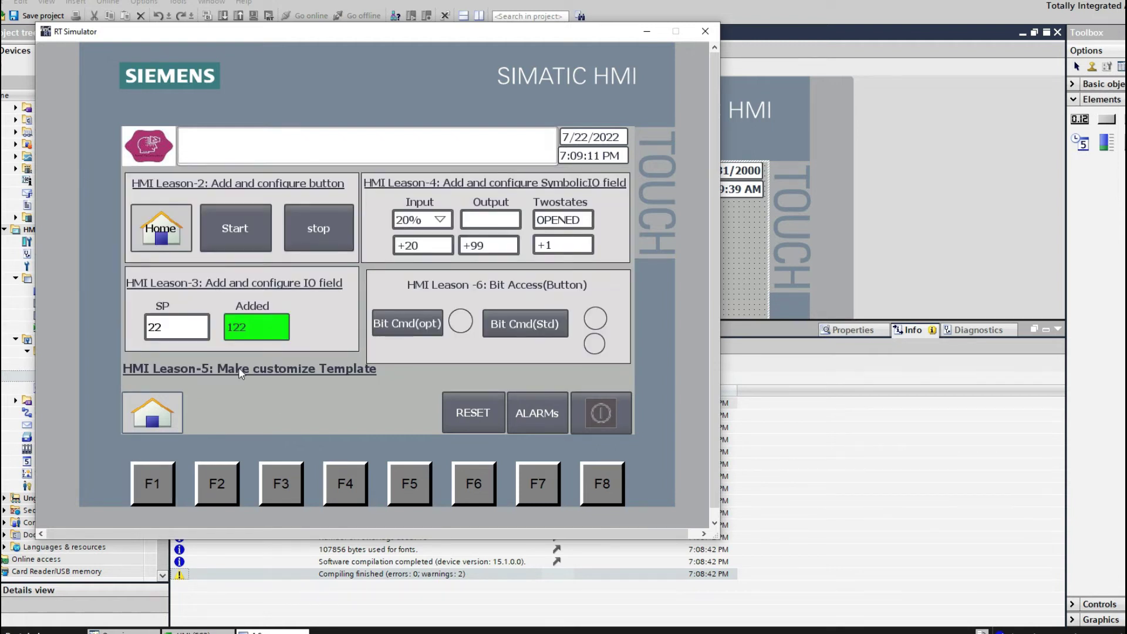
click(648, 32)
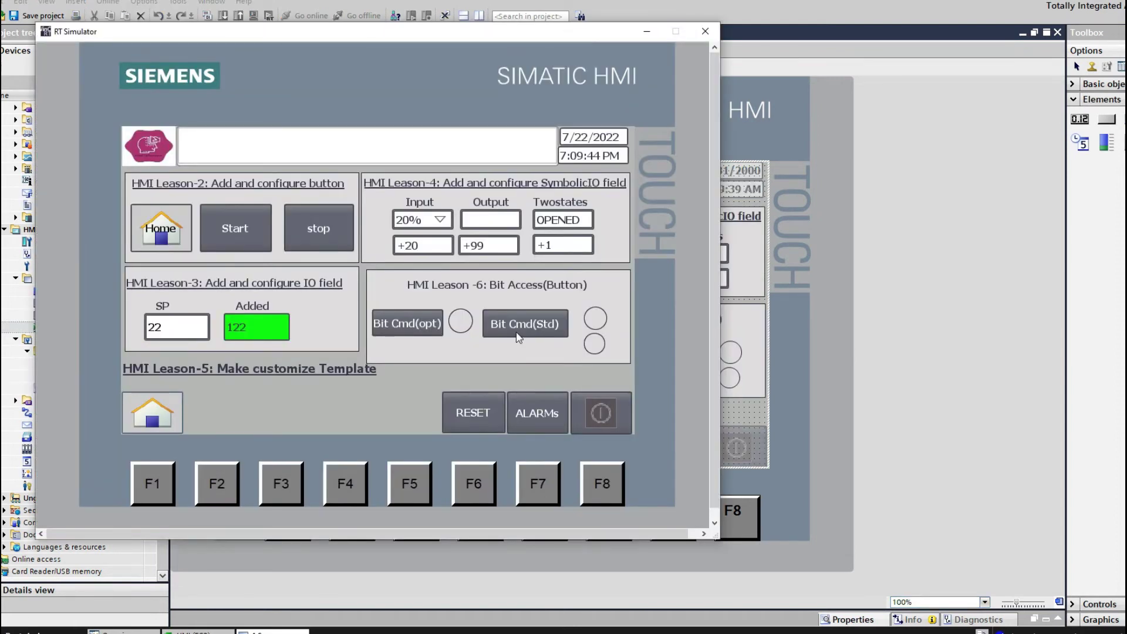
Minimize the runtime simulator to return to the Home Screen editor.
right_click(647, 36)
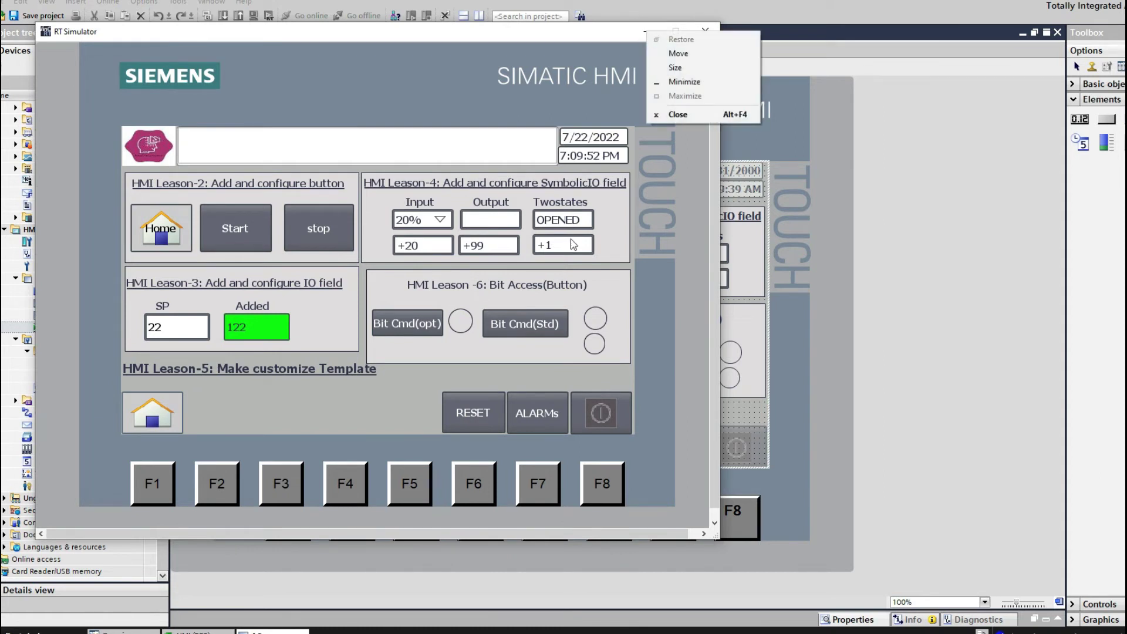
click(485, 131)
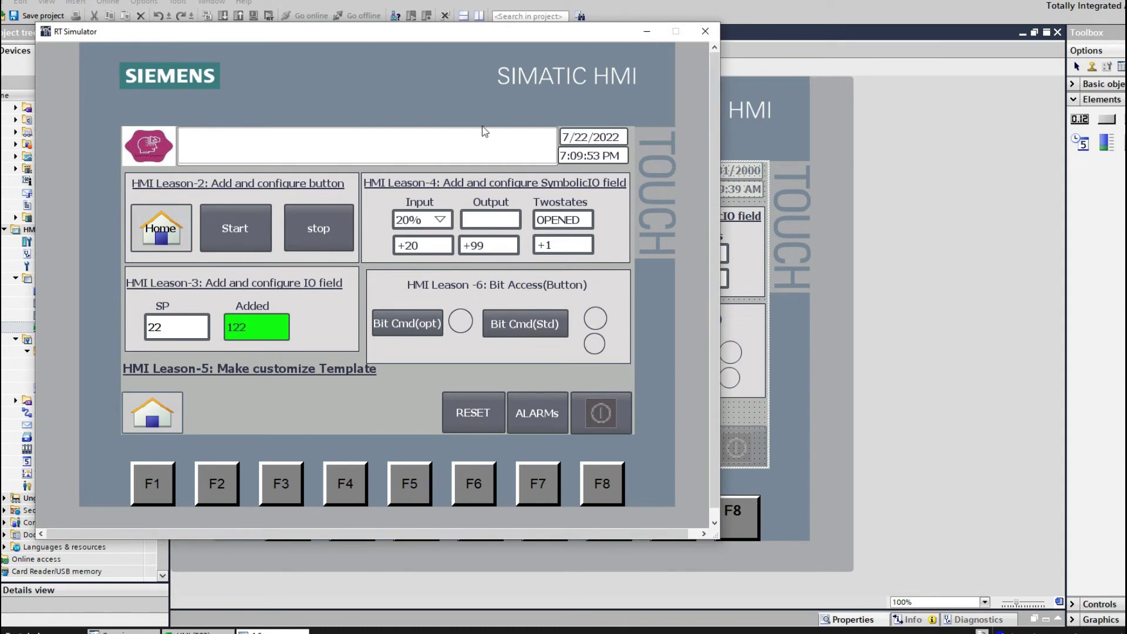
click(647, 31)
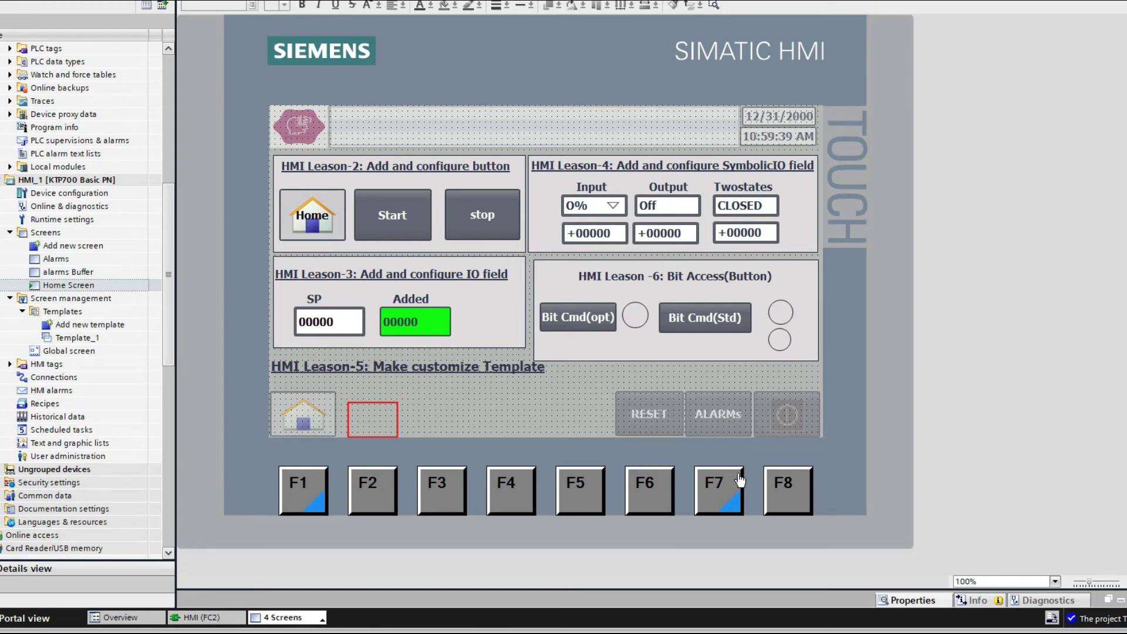
Turn off Use local template for function key F2 on the Home Screen.
click(922, 603)
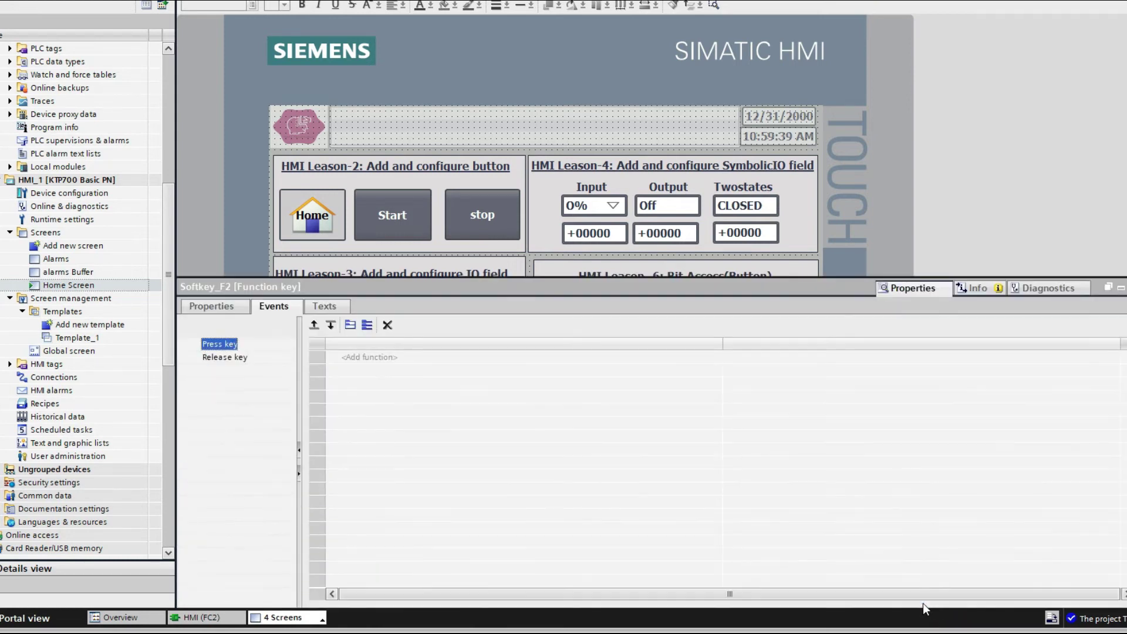
click(206, 307)
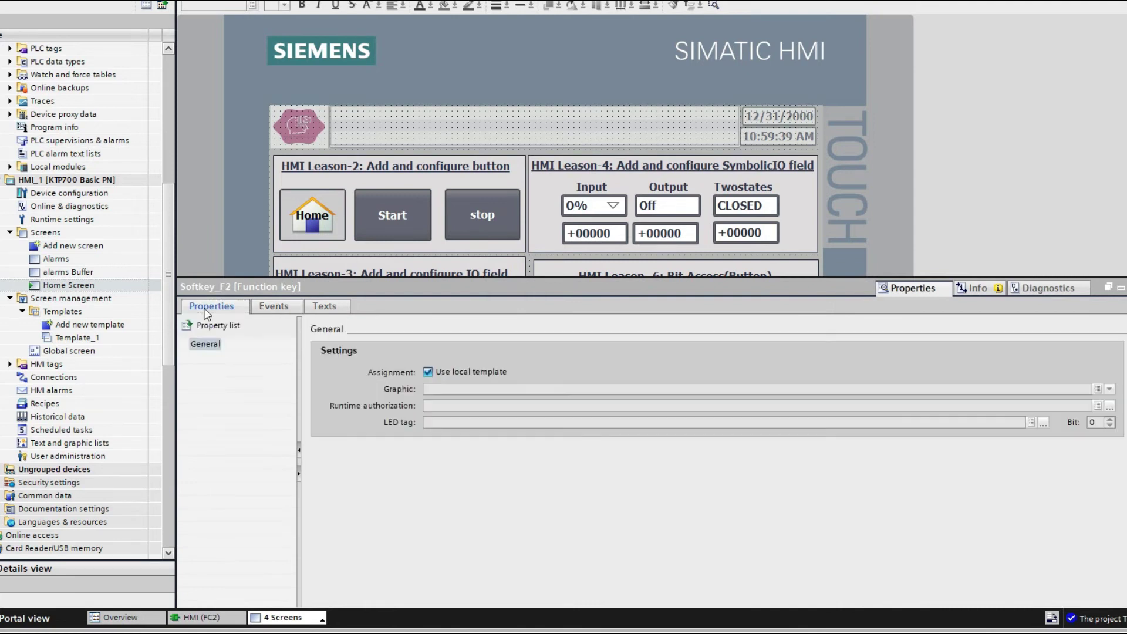
click(428, 372)
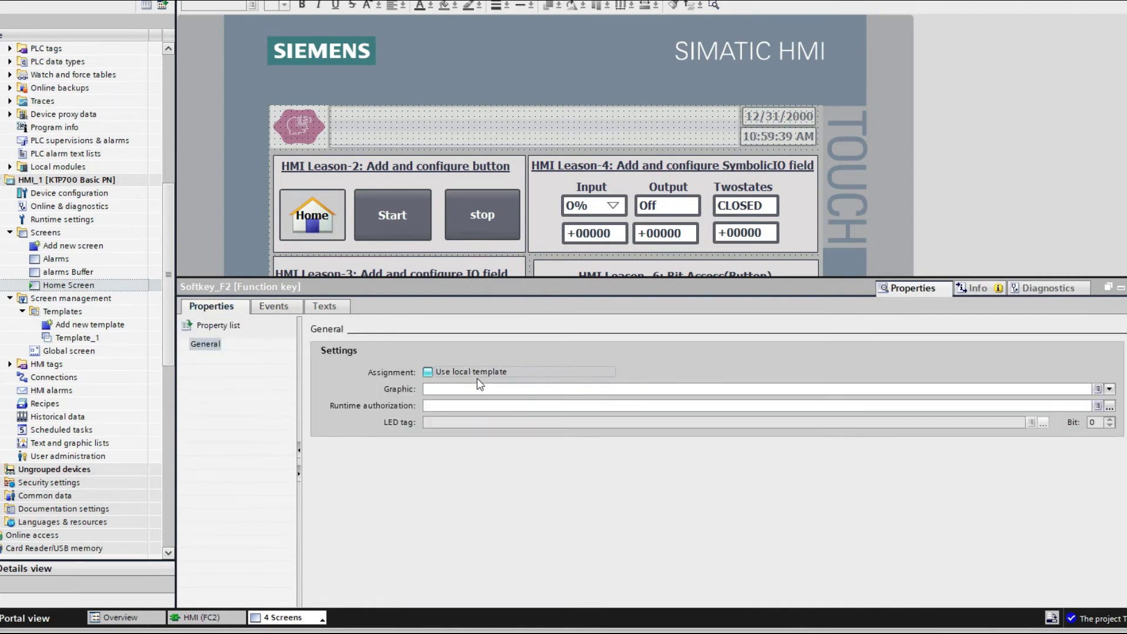
Add a SetBit function to F2's Press key event and link it to the Start tag of HMI DB [DB3].
click(267, 305)
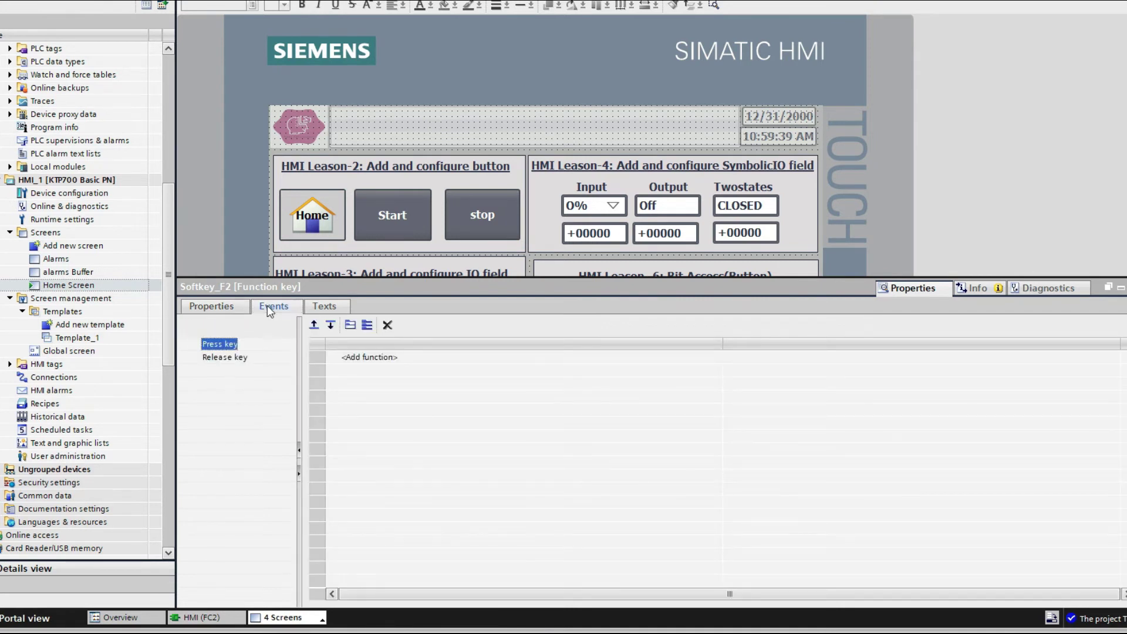
click(397, 356)
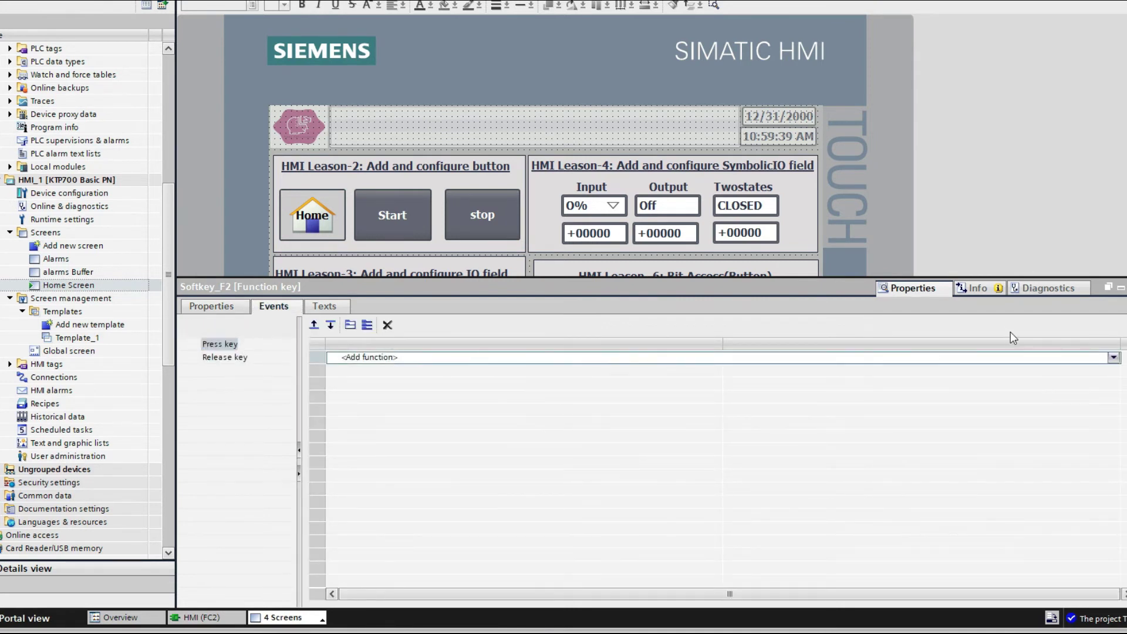
click(1113, 357)
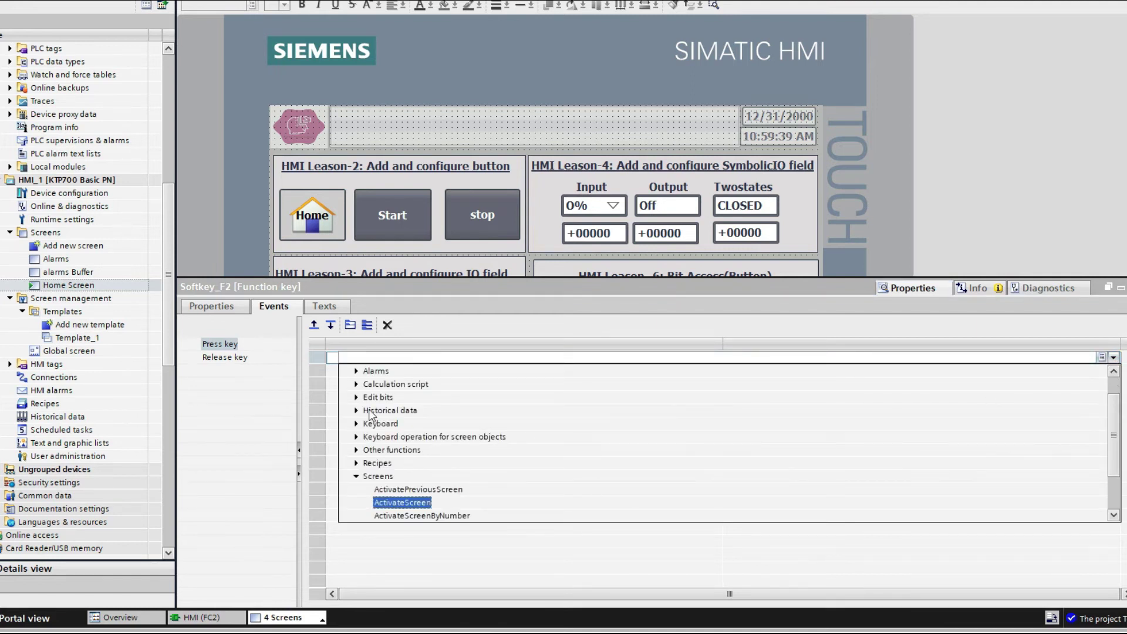
click(356, 397)
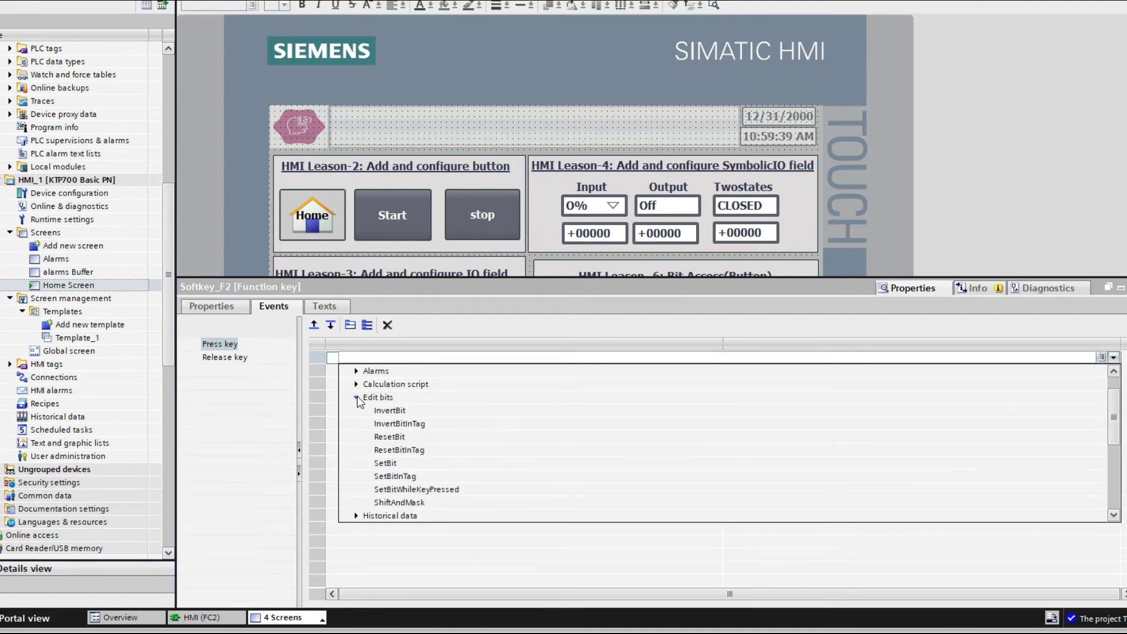
click(387, 464)
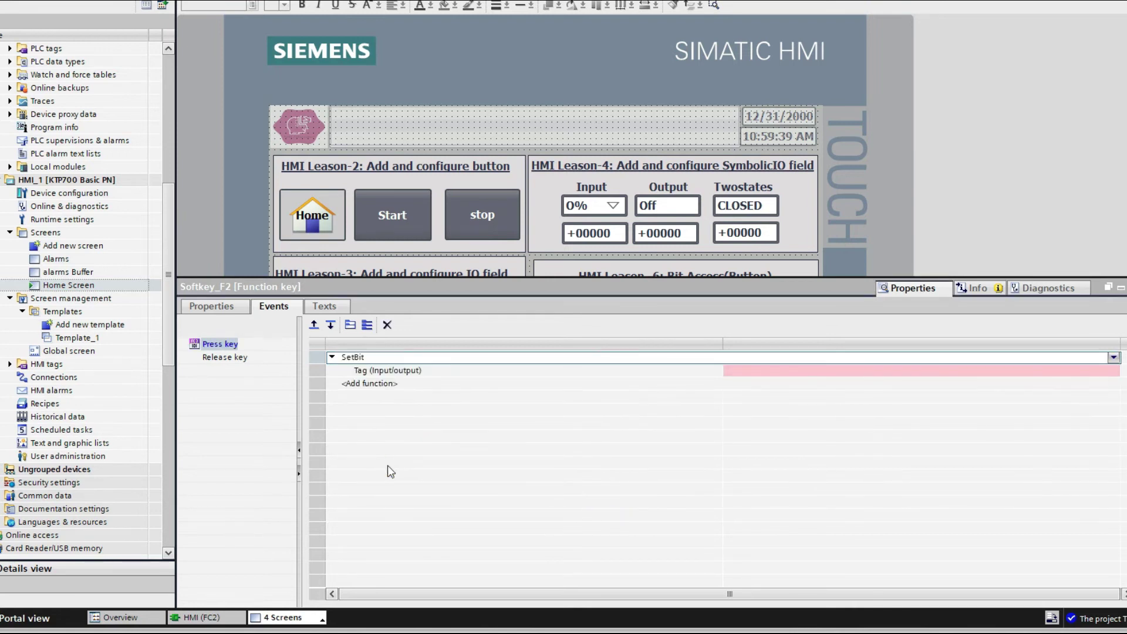
click(1106, 371)
click(1113, 370)
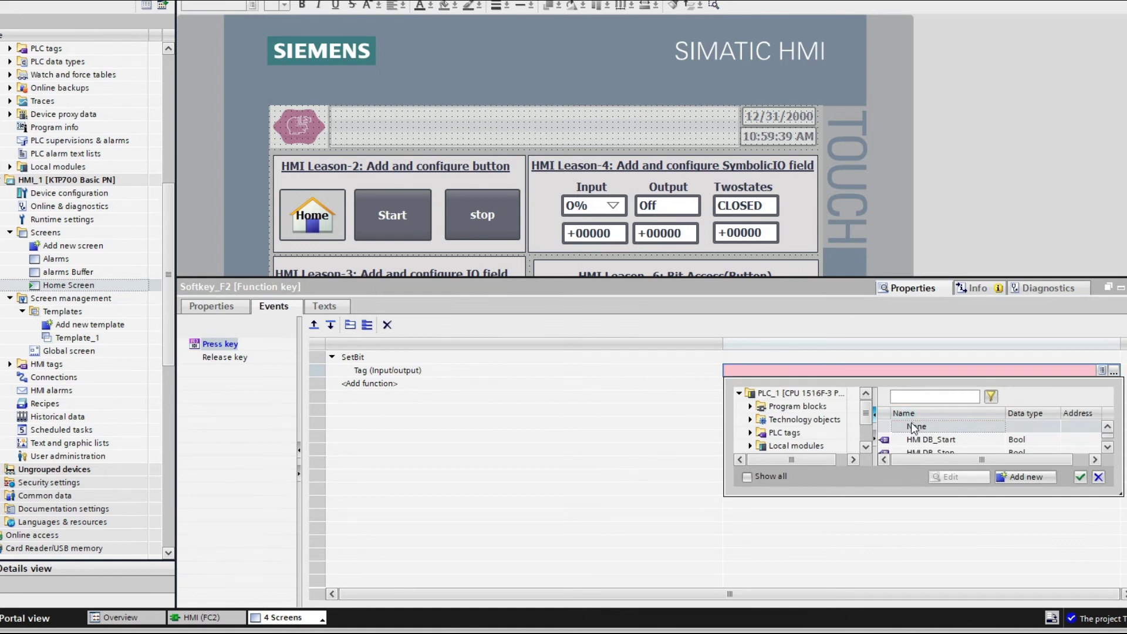
click(750, 406)
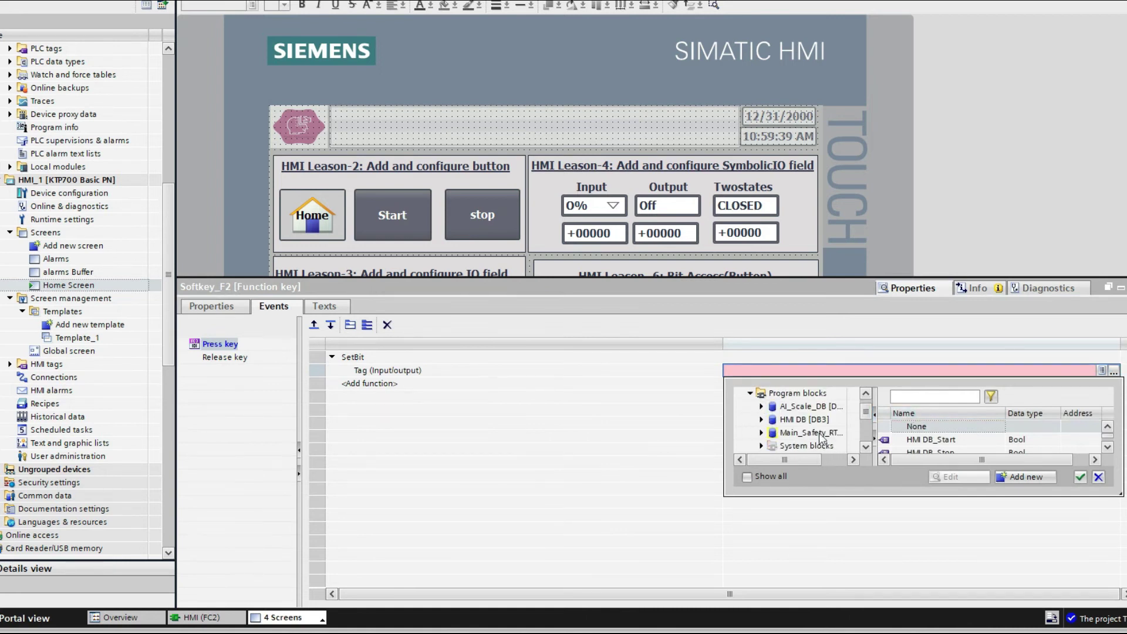
click(801, 418)
click(923, 443)
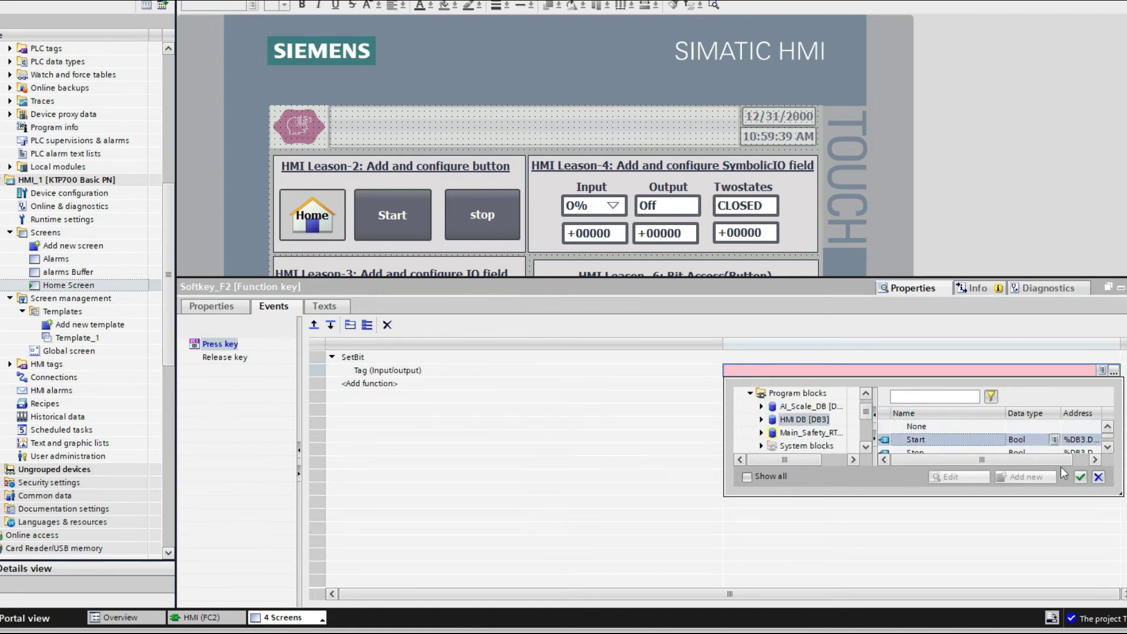
click(1083, 478)
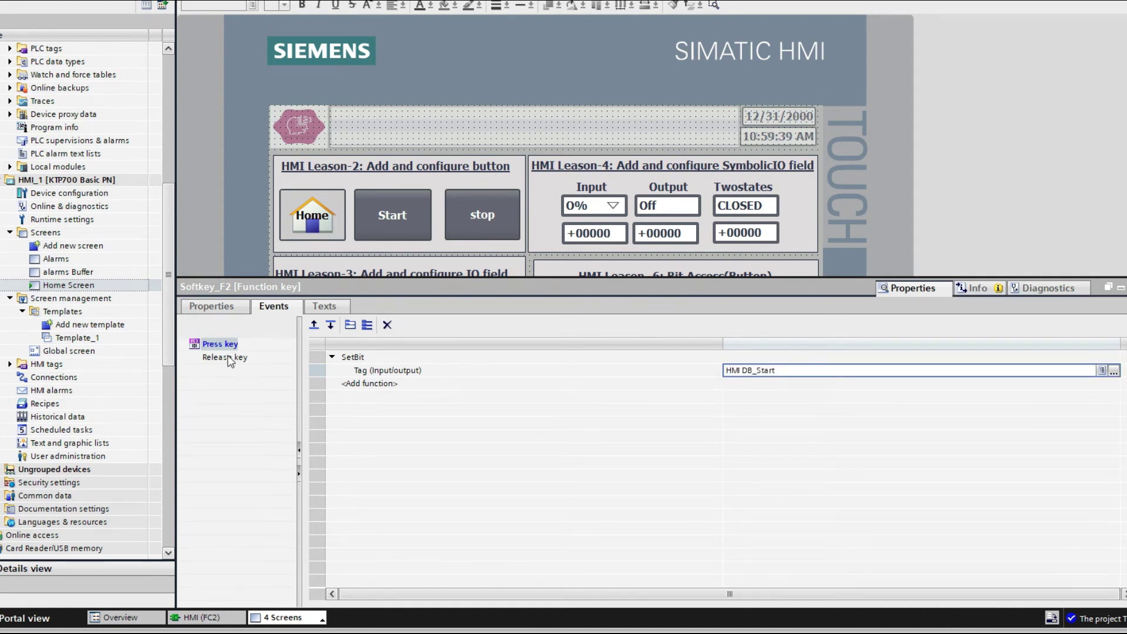
Add a ResetBit function with the tag HMI DB_Start to F2's Release key event and save the project.
click(264, 355)
click(417, 358)
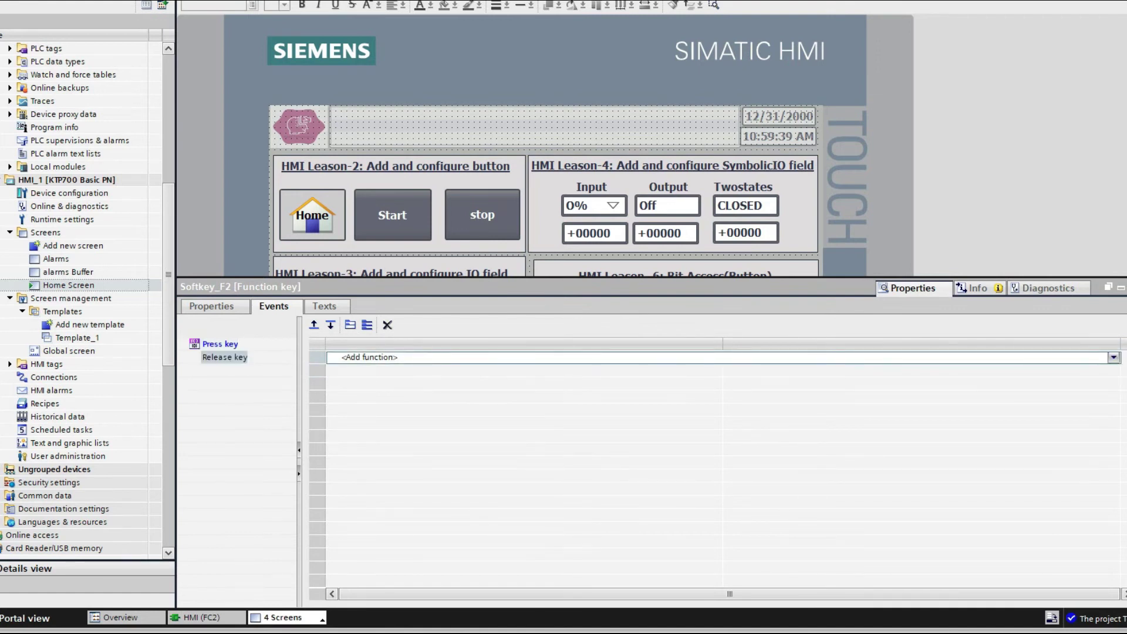
click(1112, 359)
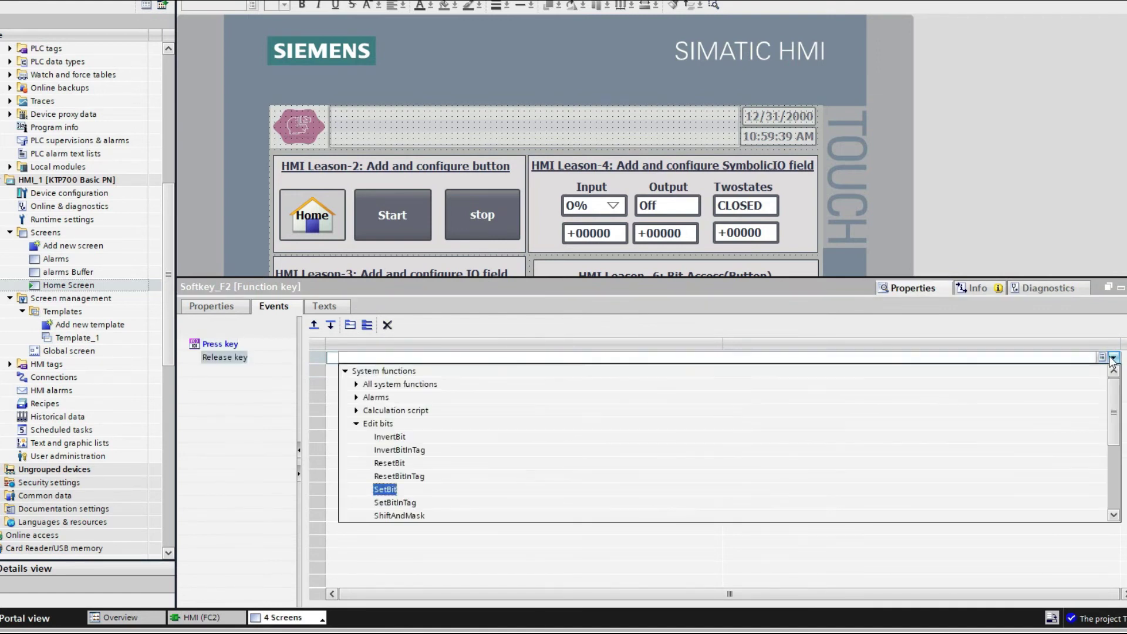
click(390, 463)
click(777, 371)
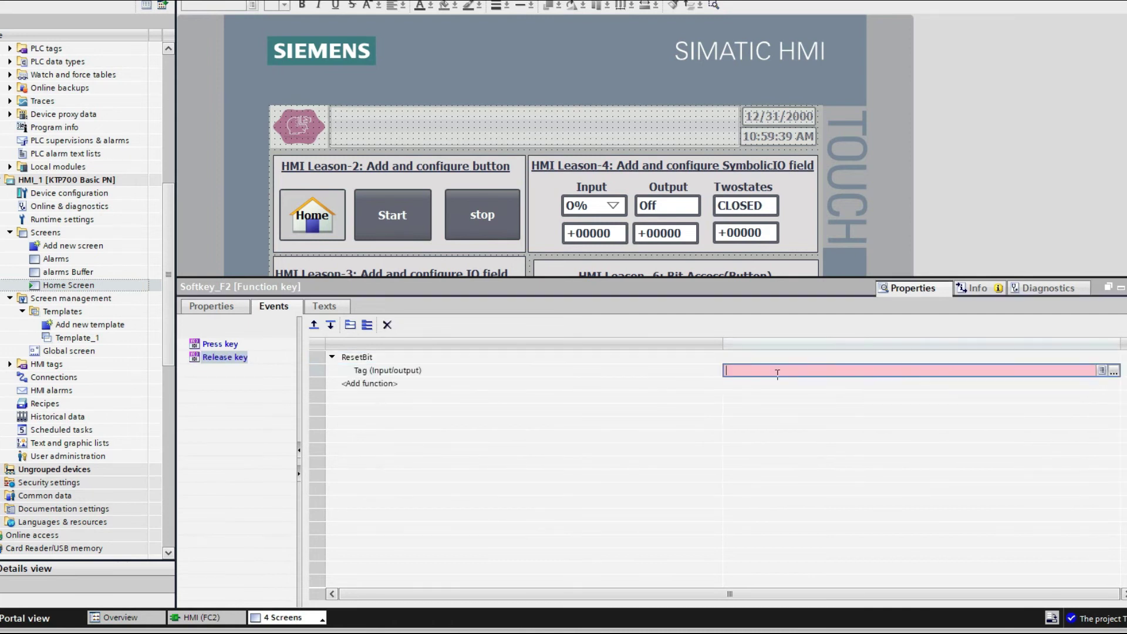
text(HMI_DB_Start)
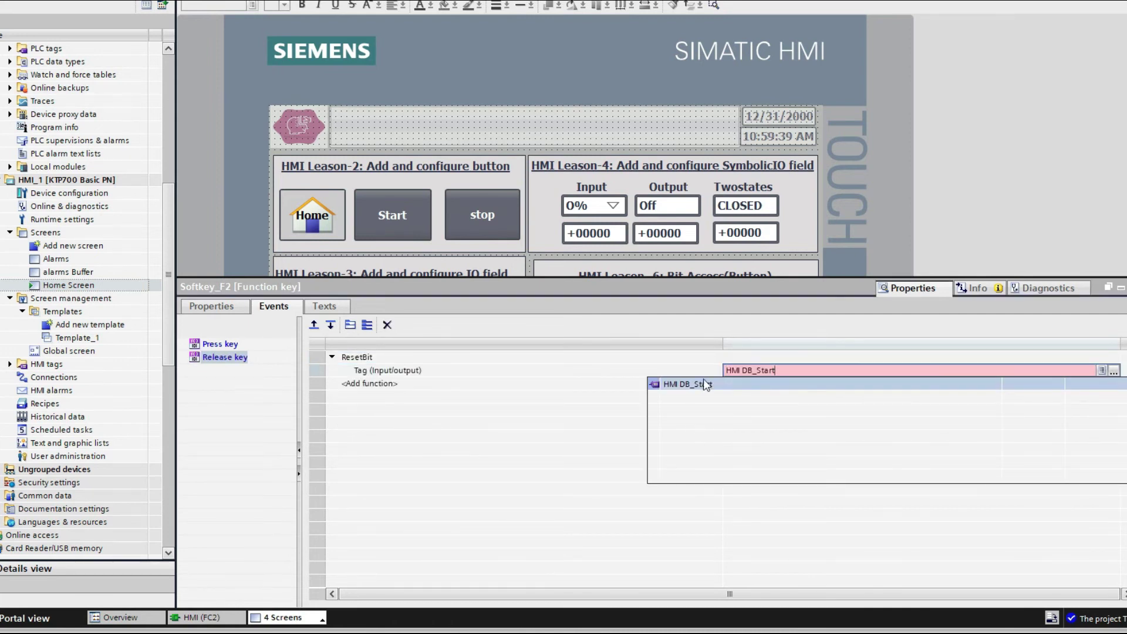
click(703, 381)
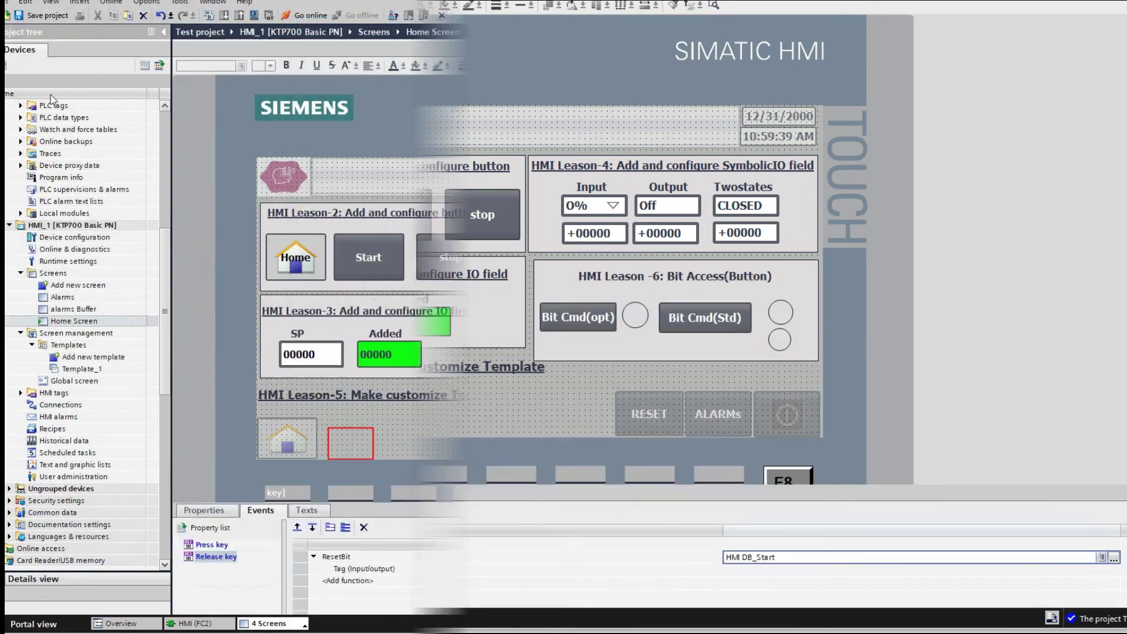
click(33, 17)
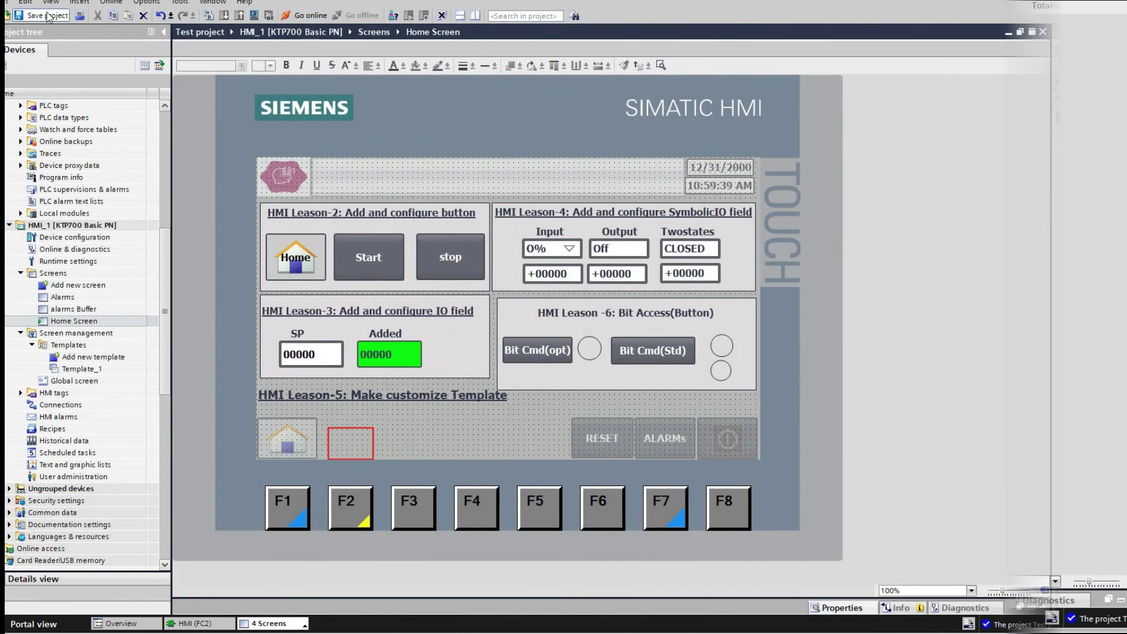
Start the HMI runtime simulation and monitor the DOL to PLC [FC1] program block online.
click(253, 16)
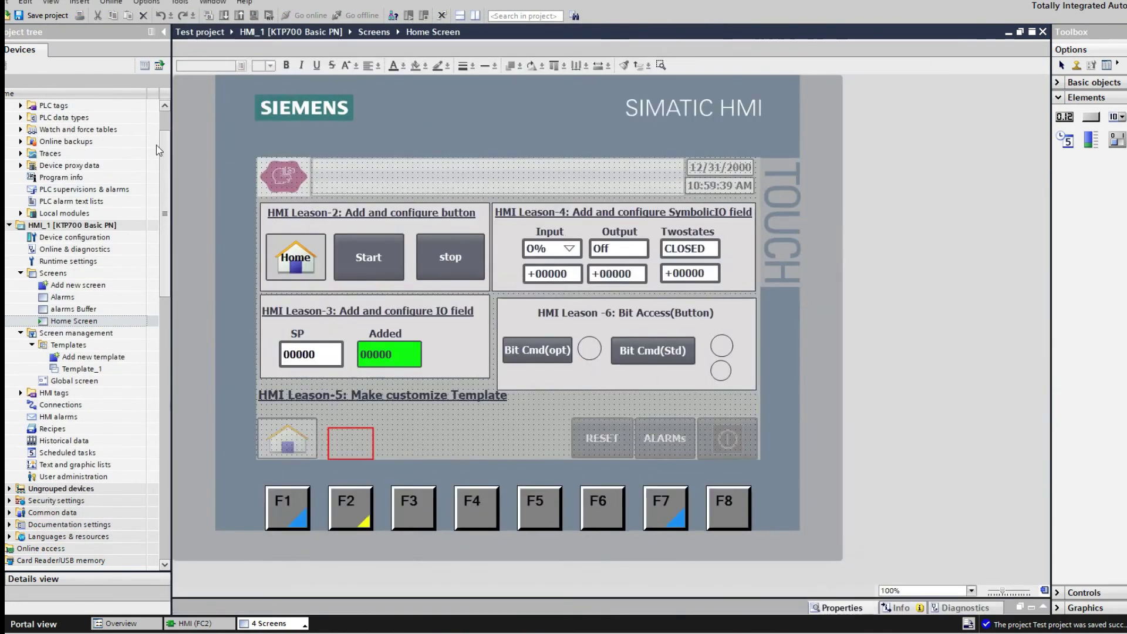
drag(164, 252, 157, 146)
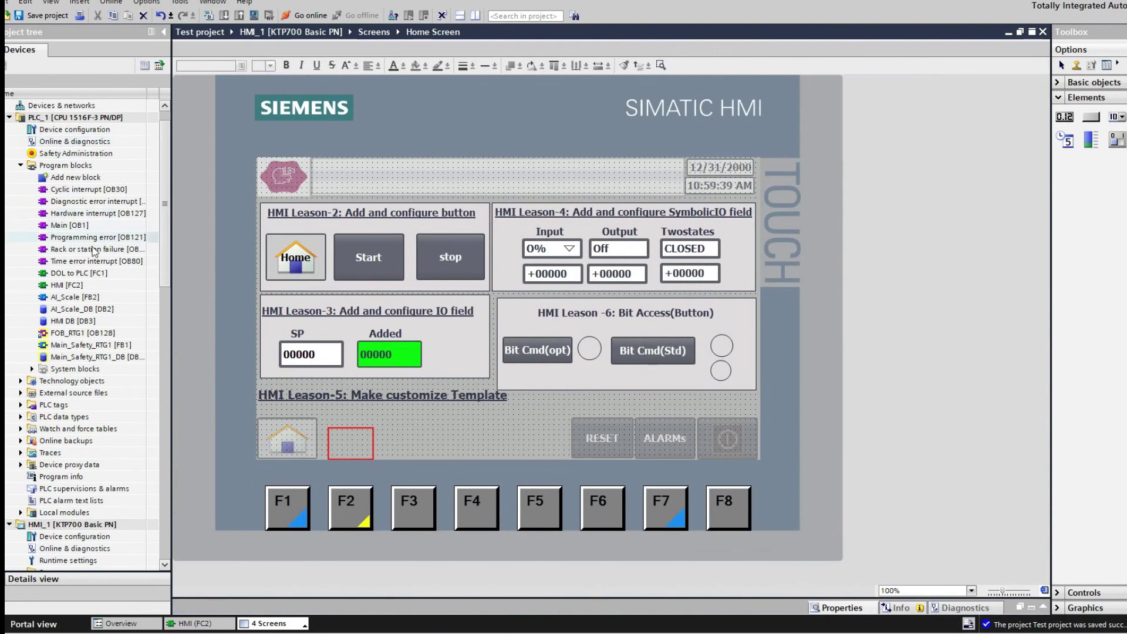
double_click(75, 287)
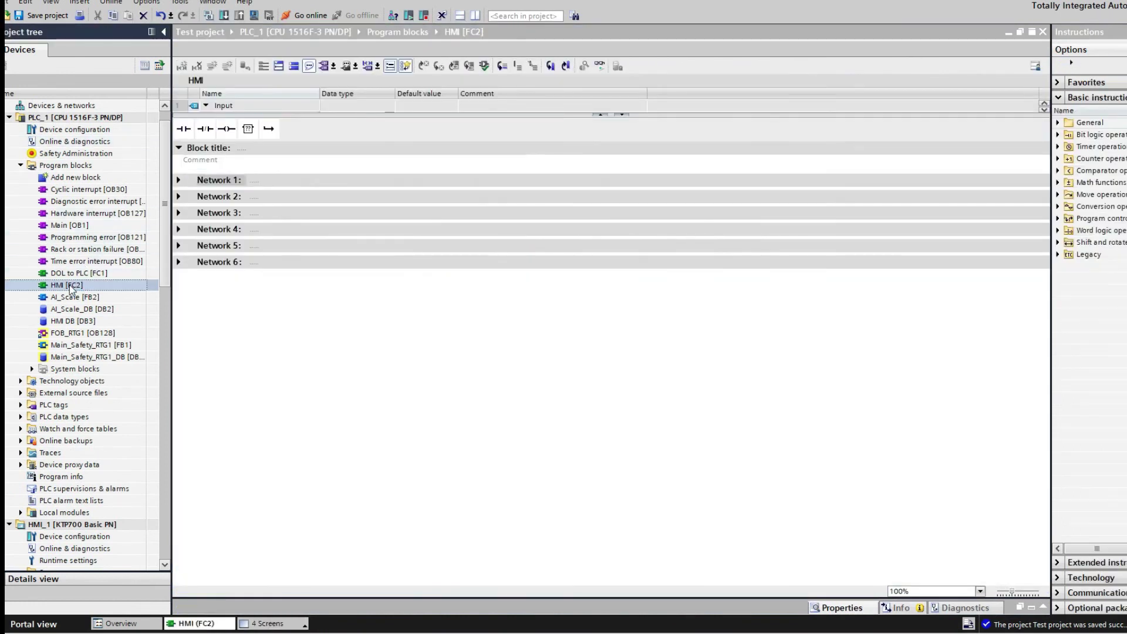
double_click(89, 274)
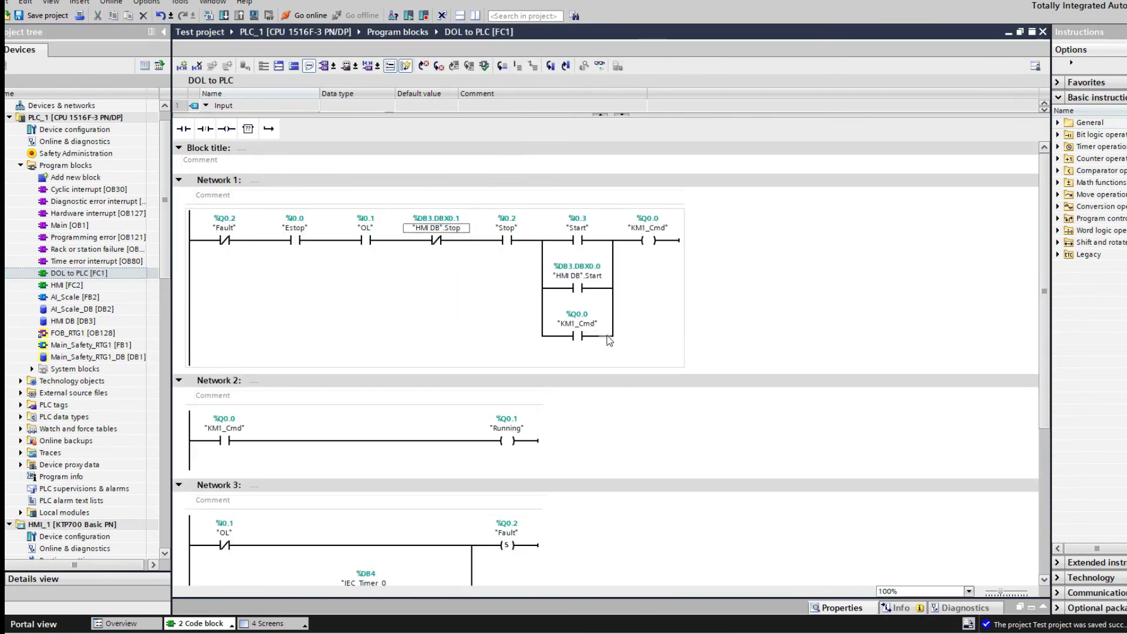
click(600, 67)
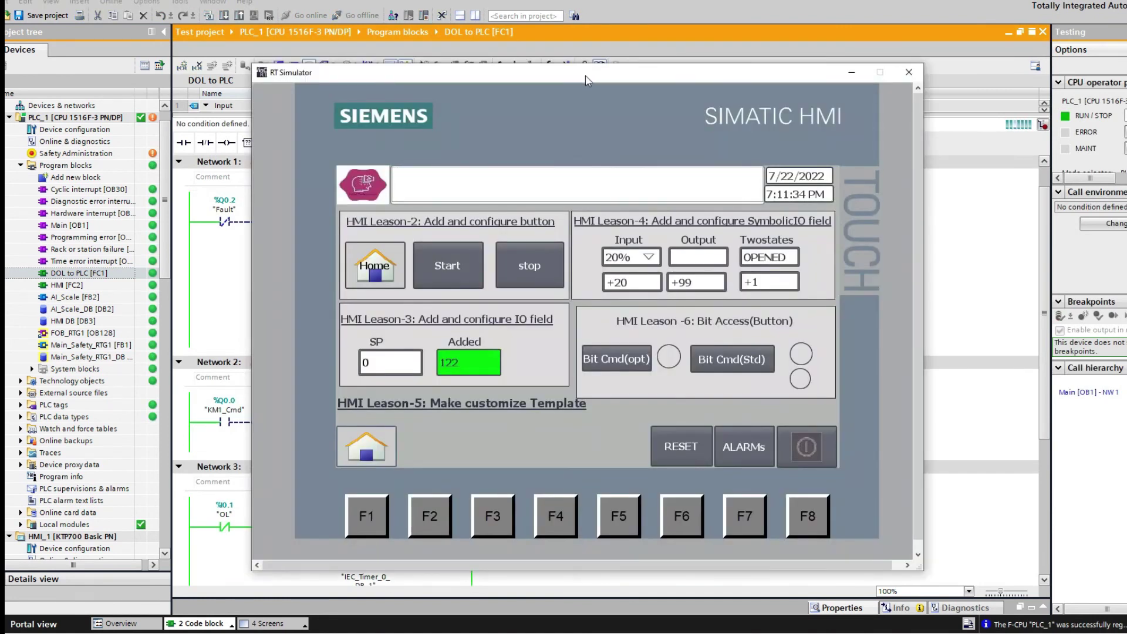
Open the data block HMI DB [DB3] and monitor all its tag values online.
drag(590, 72, 991, 83)
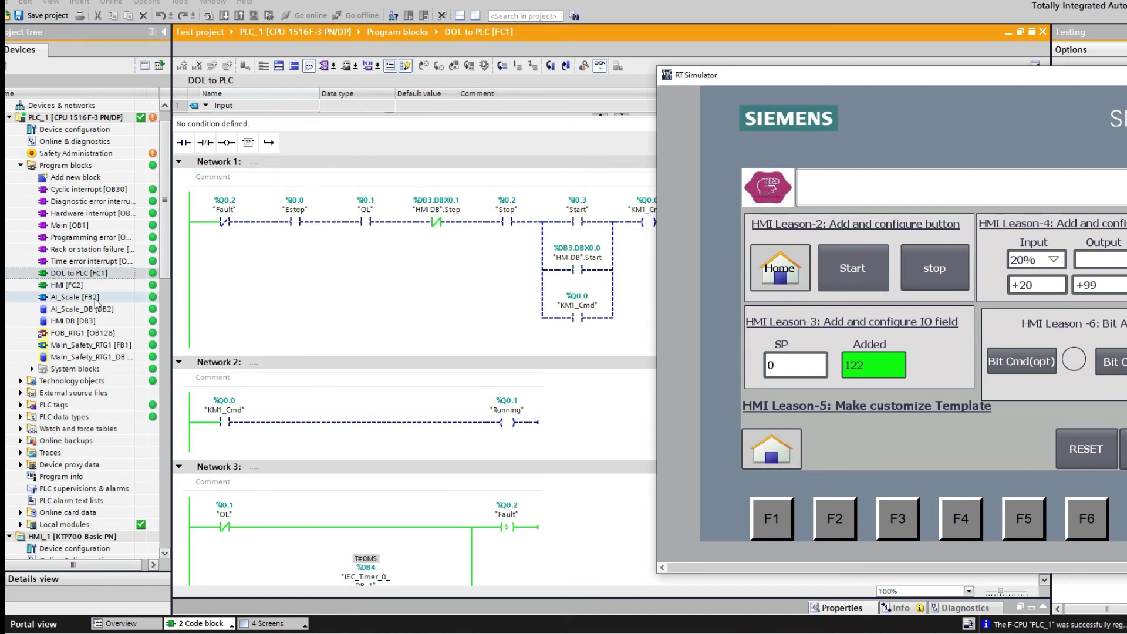
double_click(88, 320)
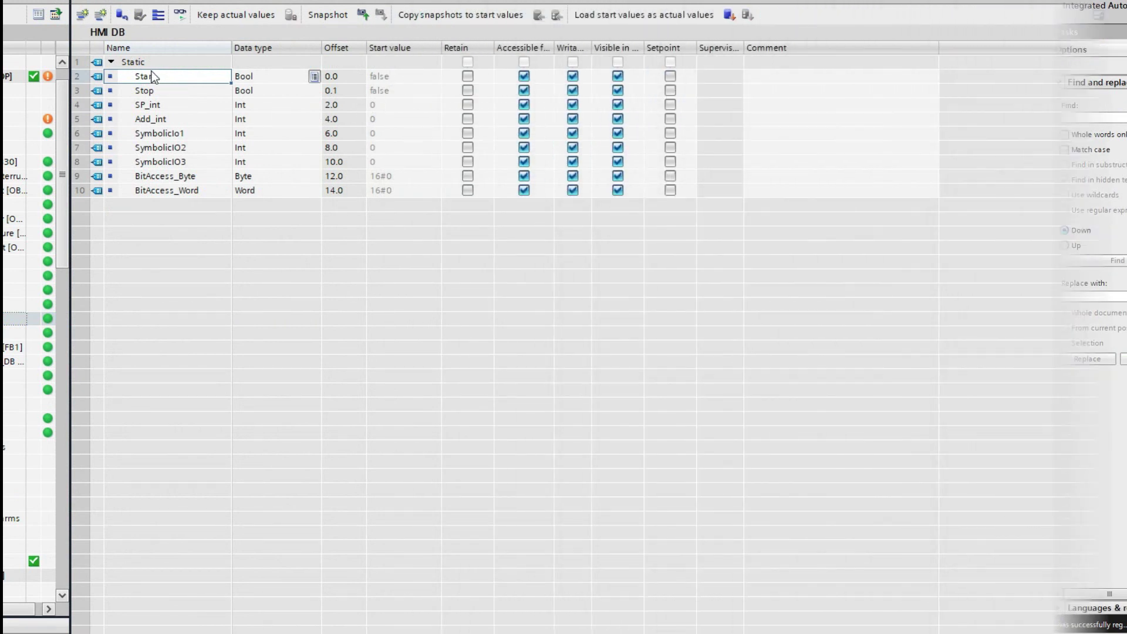
click(180, 14)
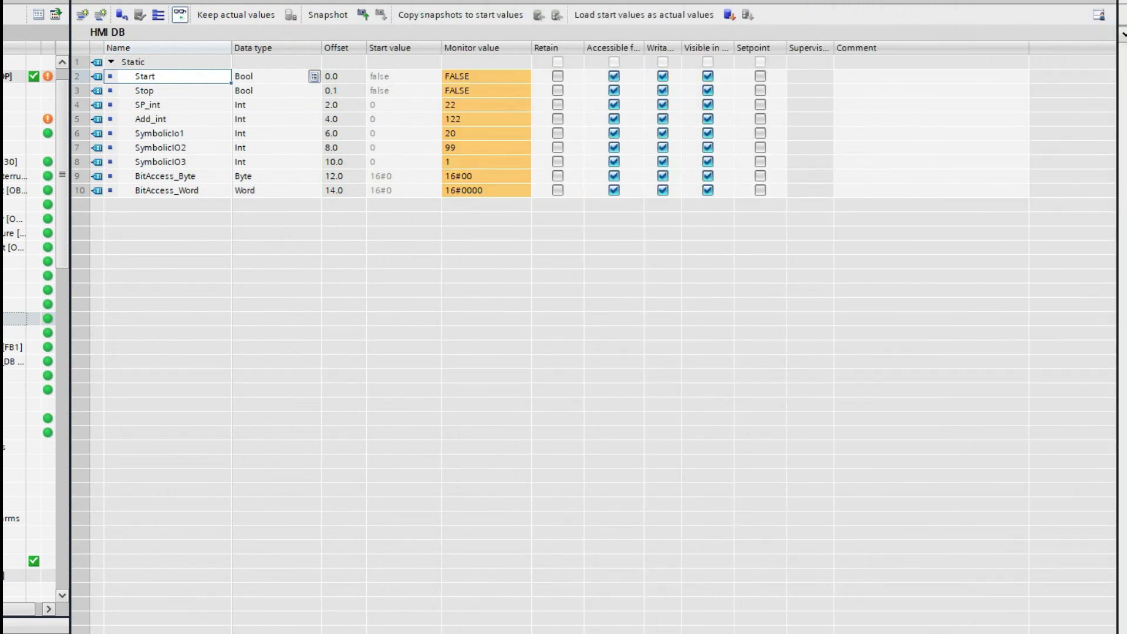
Place the runtime simulator beside the HMI DB table and test the Start button against the Start tag's monitor value.
key(alt+Tab)
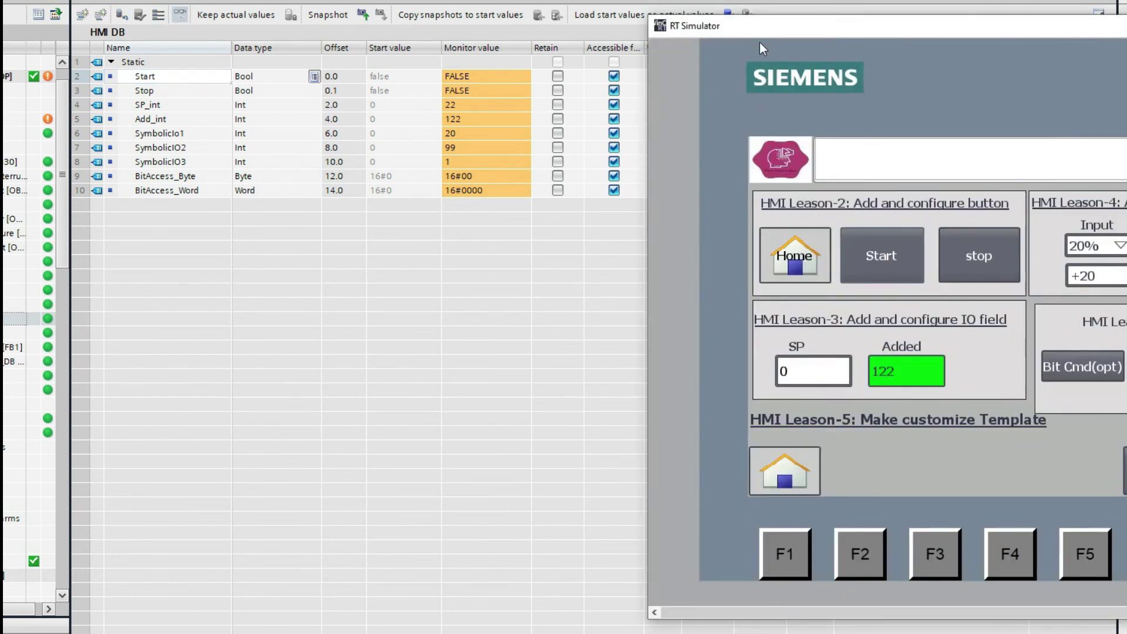
drag(749, 27, 720, 13)
click(836, 248)
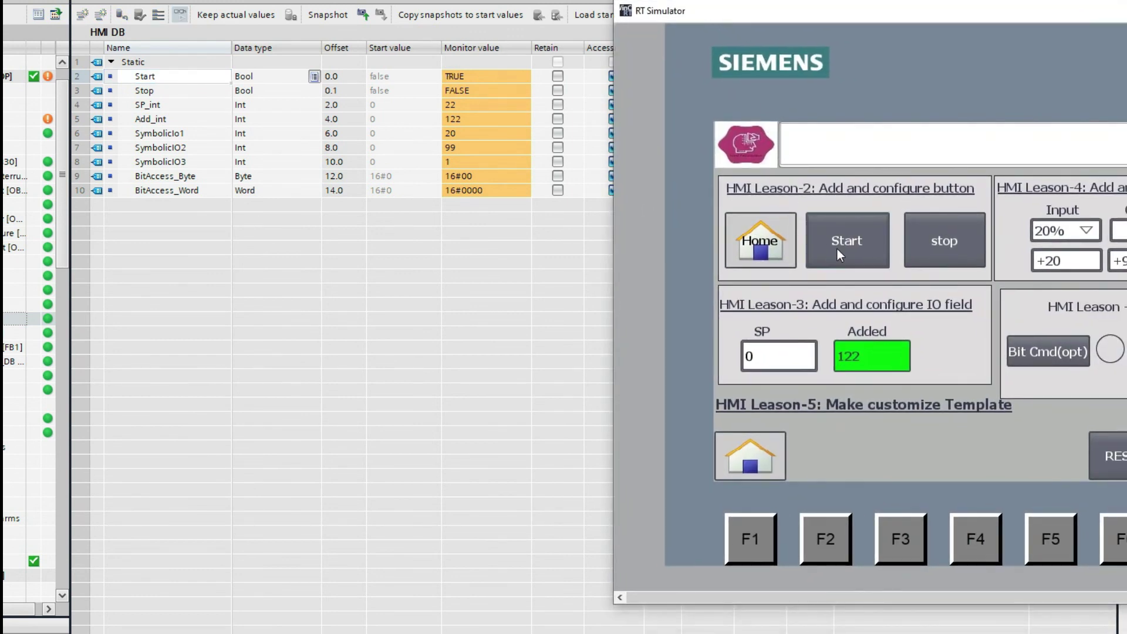
click(452, 78)
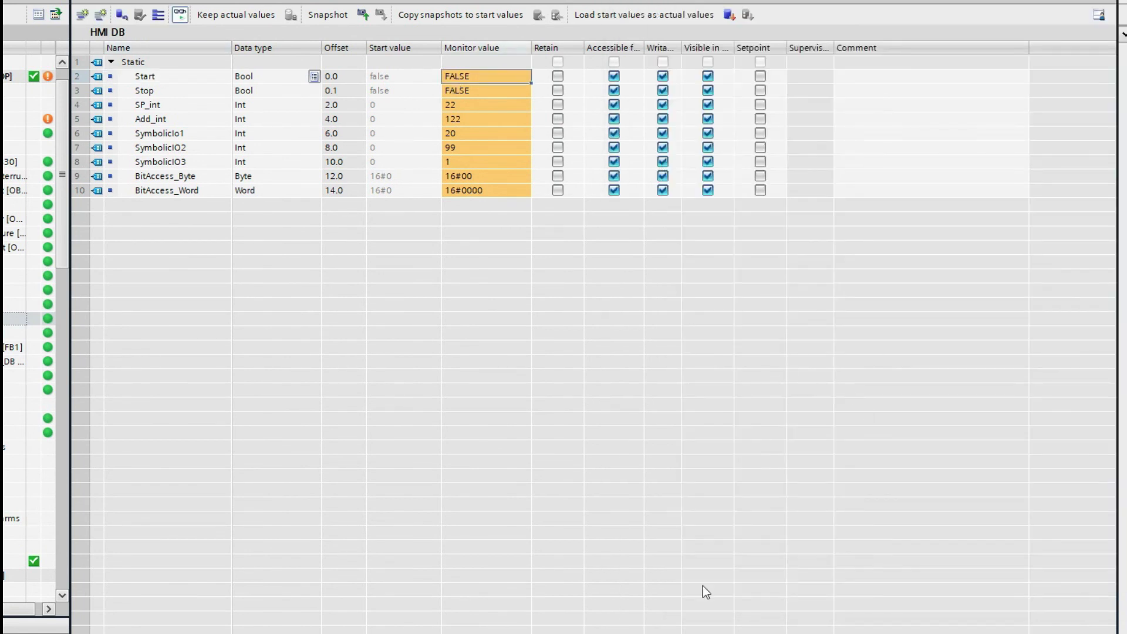
Test function key F2 repeatedly in the runtime simulator, holding and releasing it while watching the Start tag's monitor value in HMI DB.
key(alt+Tab)
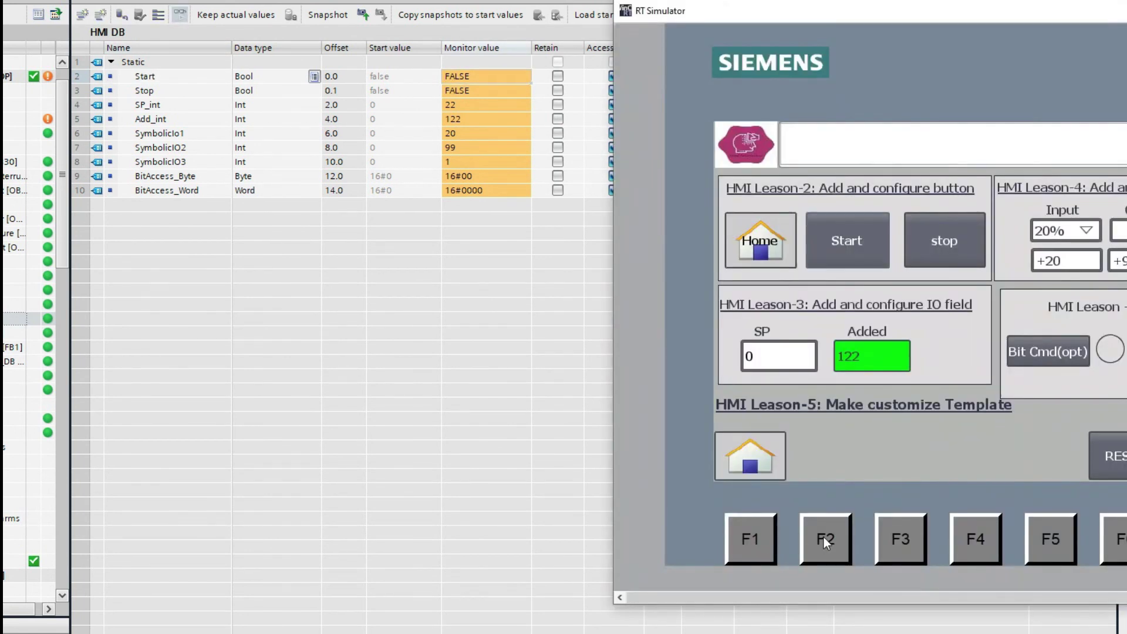
drag(823, 537, 811, 533)
click(830, 536)
drag(830, 535, 830, 535)
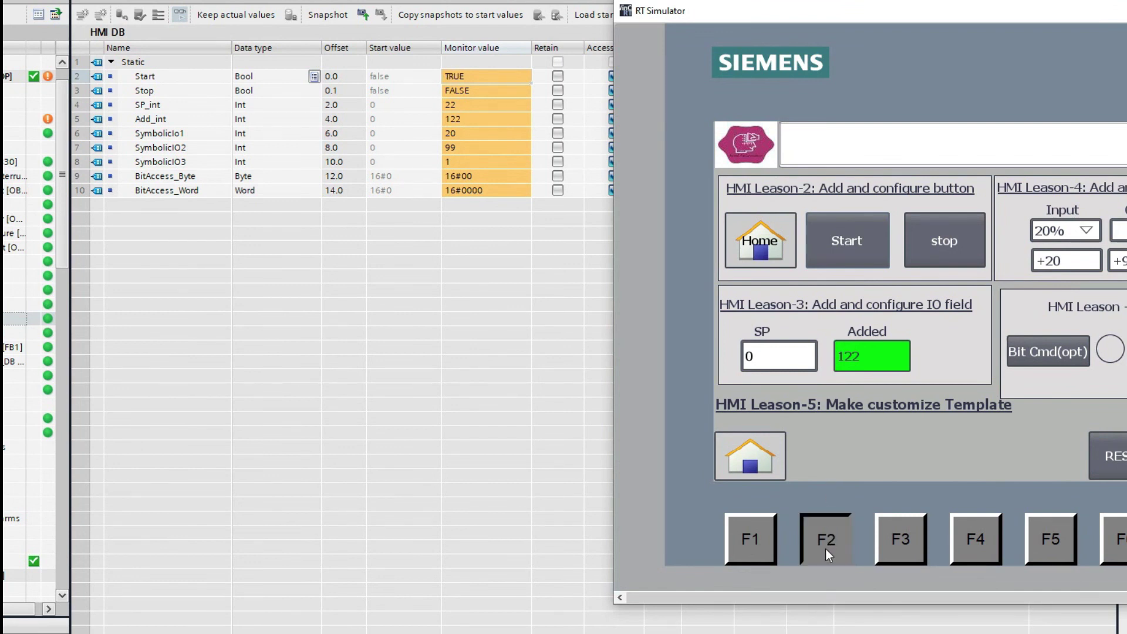
drag(825, 547, 825, 548)
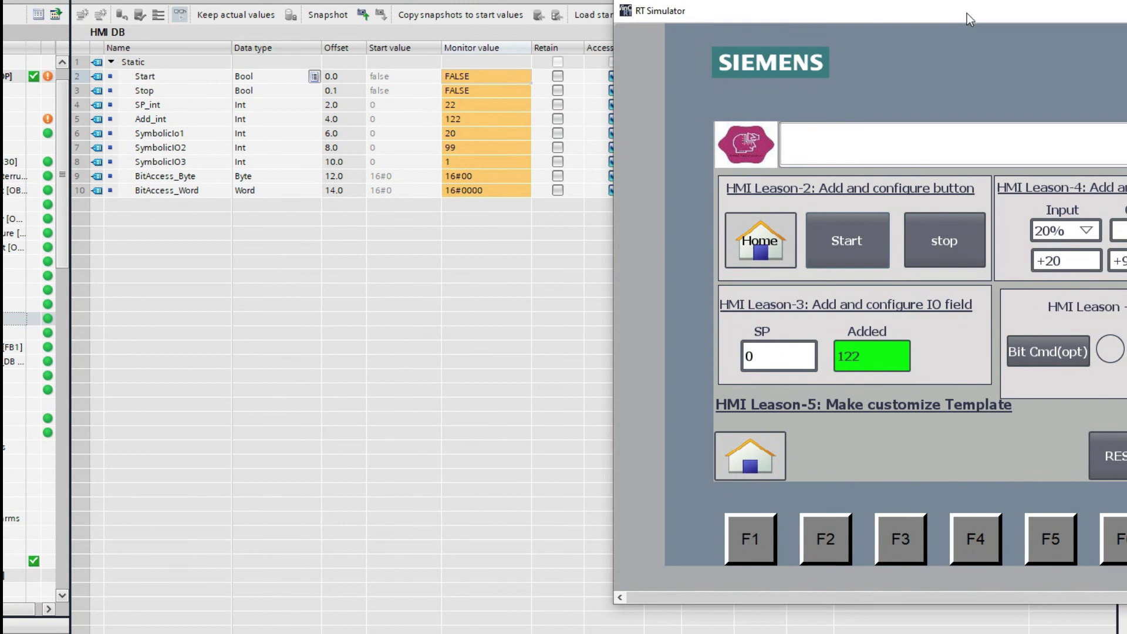
drag(967, 12, 521, 16)
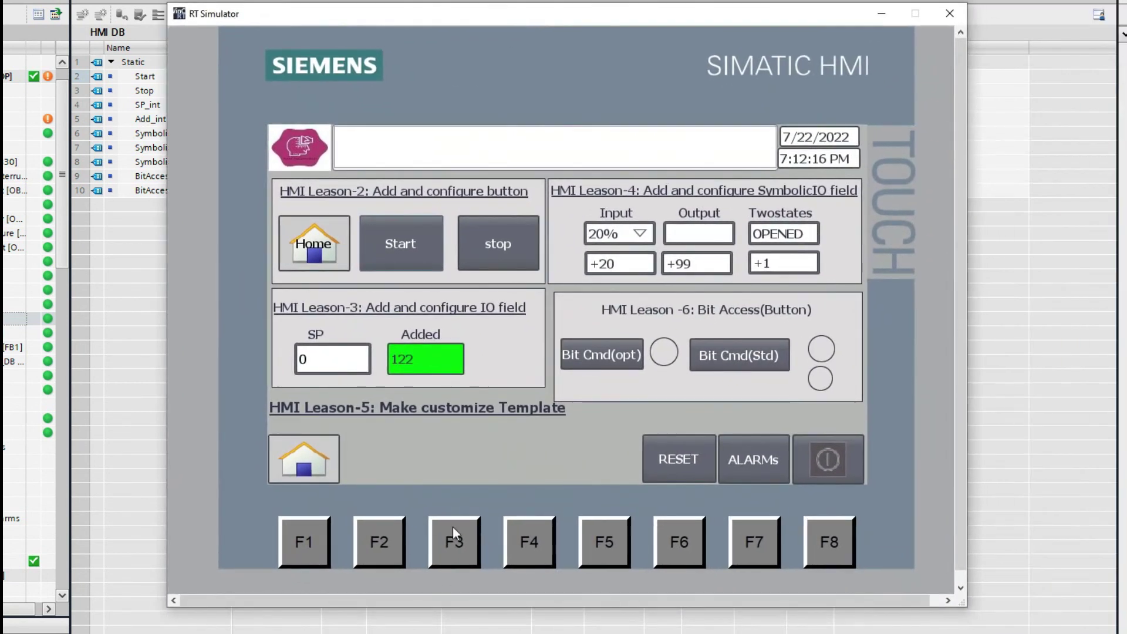